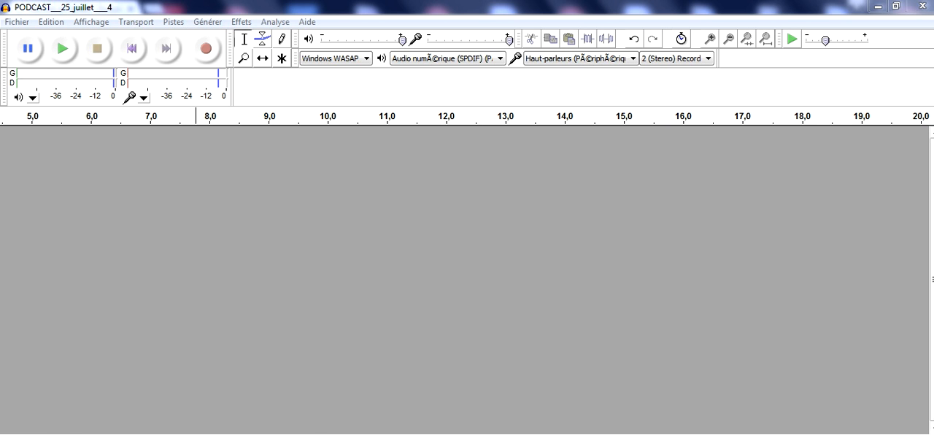
Step: Switch to Chrome and look through the Google results for AUDACITY download sites
click(238, 429)
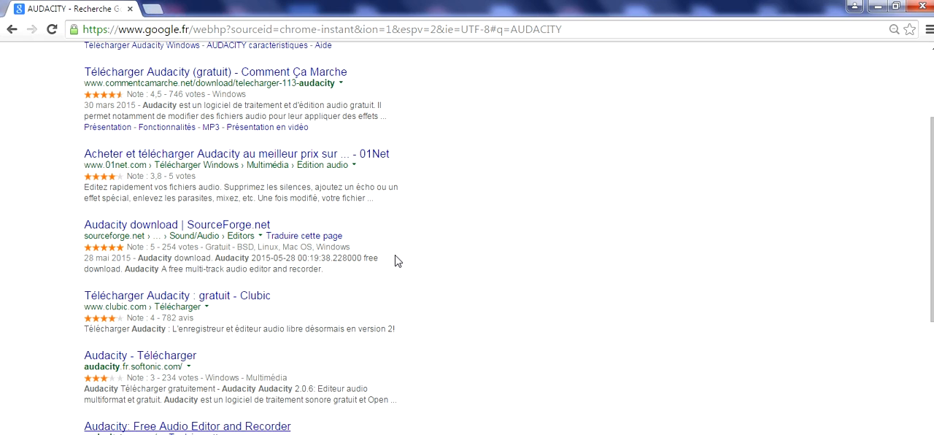
drag(933, 136, 932, 102)
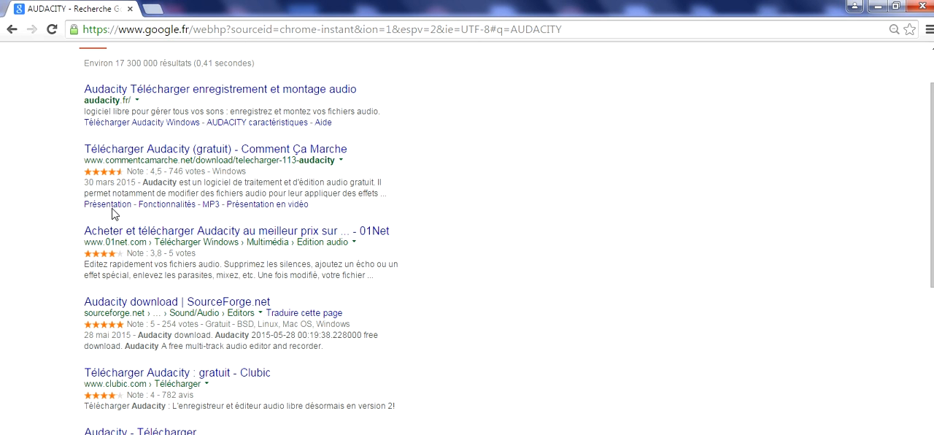
drag(932, 146, 932, 177)
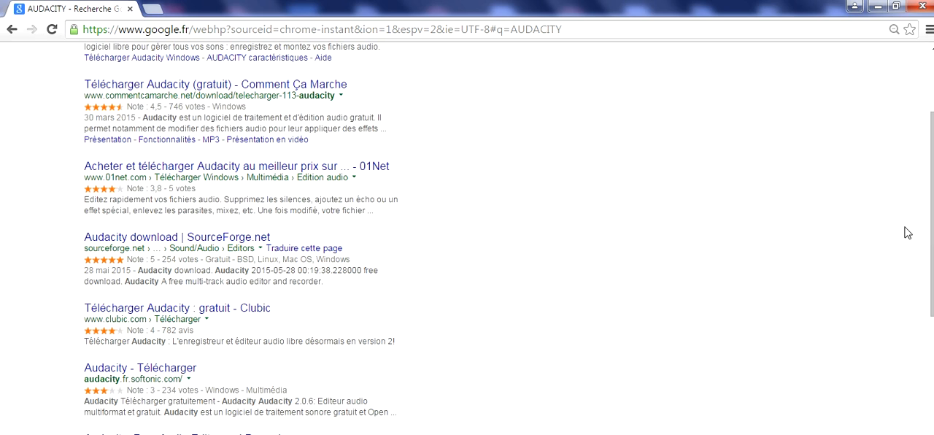
Step: Return to Audacity and select Windows WASAPI as the audio host and Audio numérique (SPDIF) as the playback device
mouse_move(243, 434)
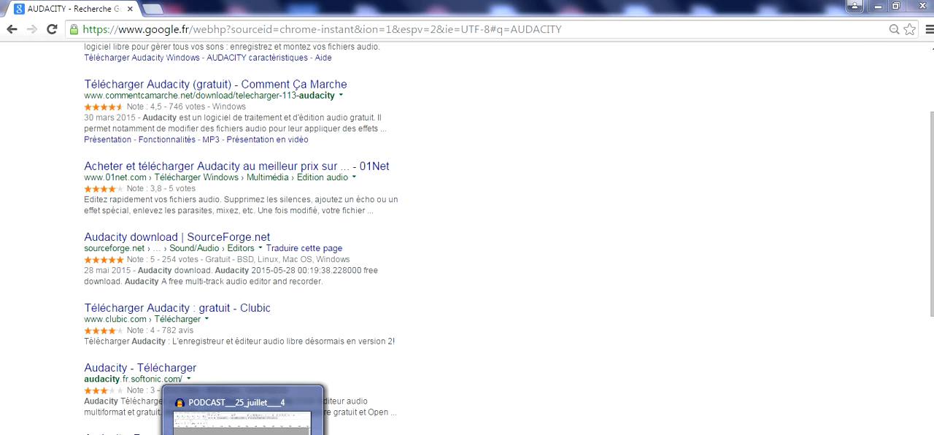
click(242, 419)
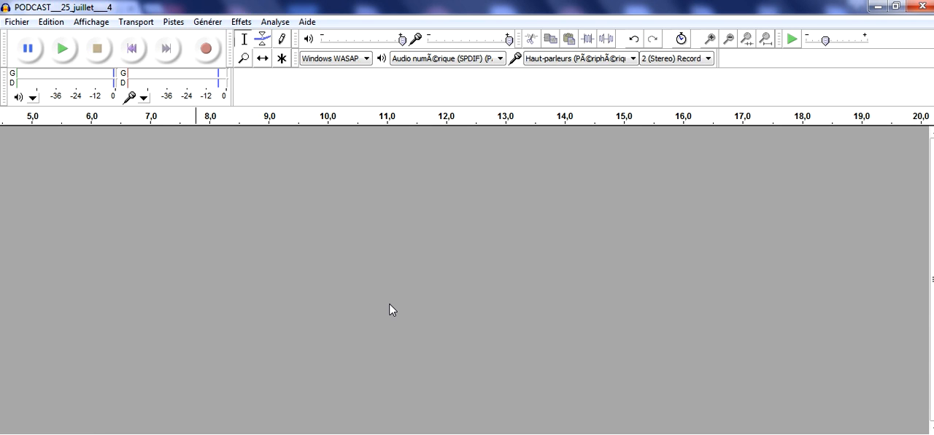
click(358, 59)
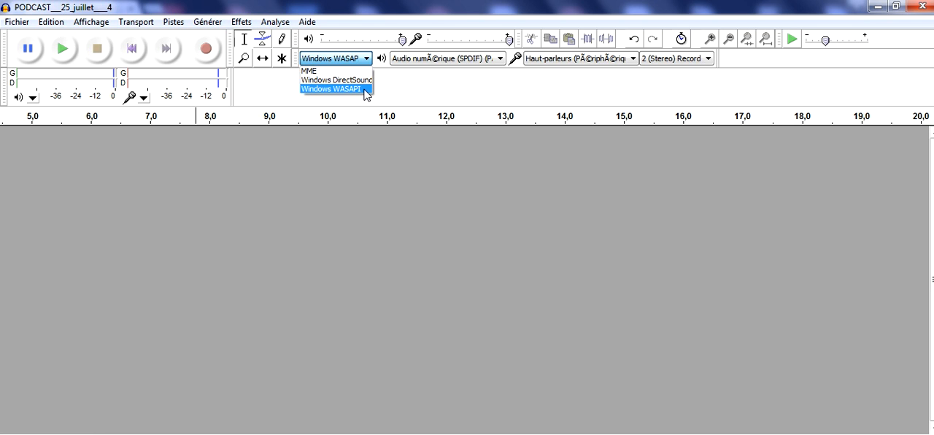
click(365, 94)
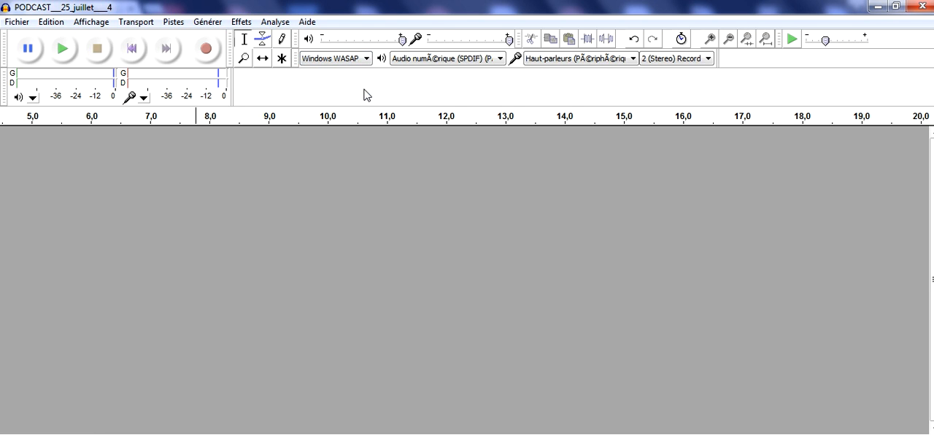
click(427, 64)
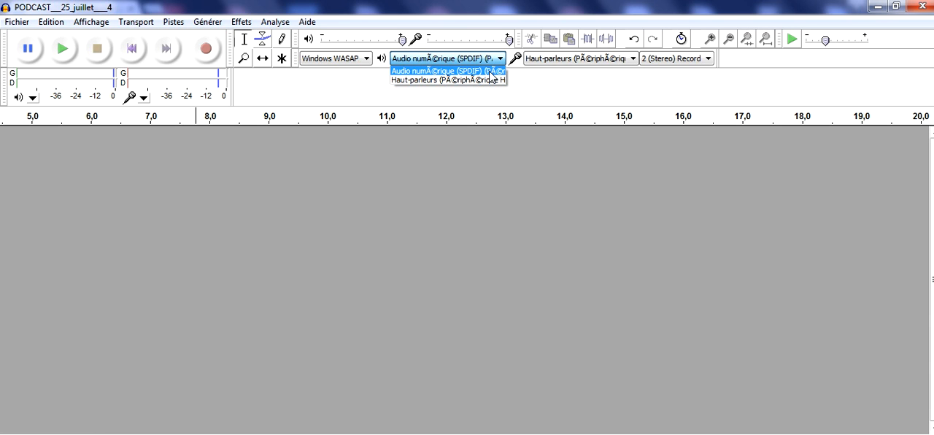
click(489, 72)
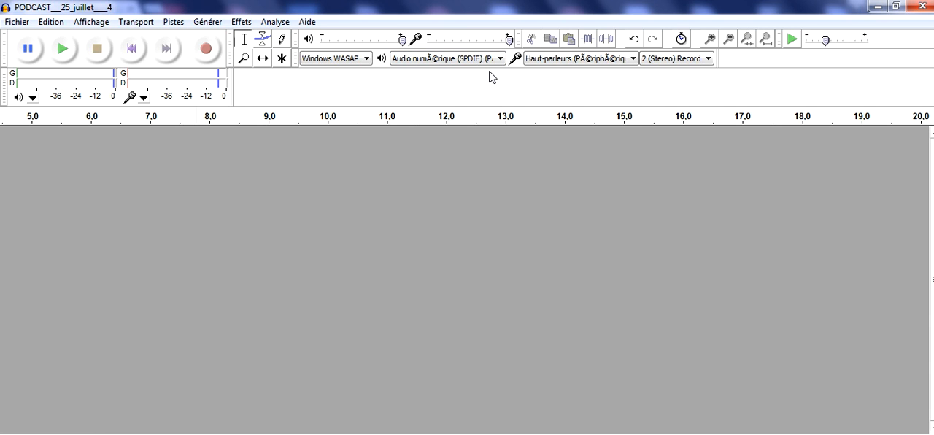
click(492, 58)
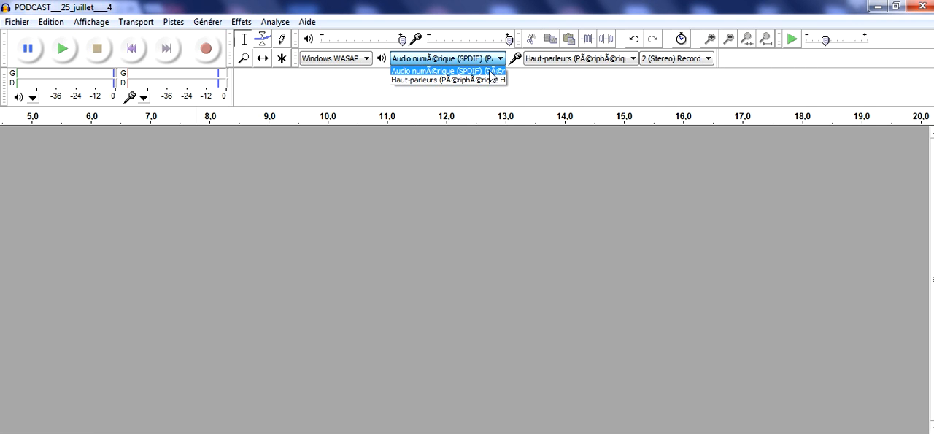
click(490, 71)
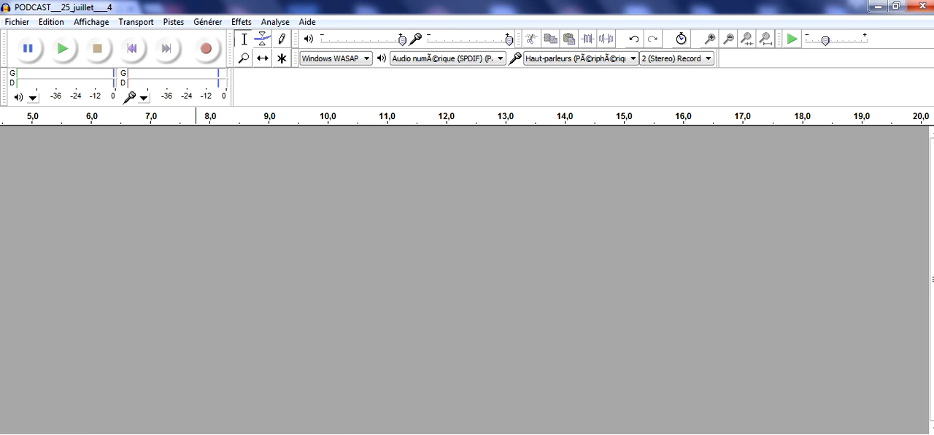
Step: Switch to the Skyrock live radio page in Chrome and start playing the stream
mouse_move(243, 433)
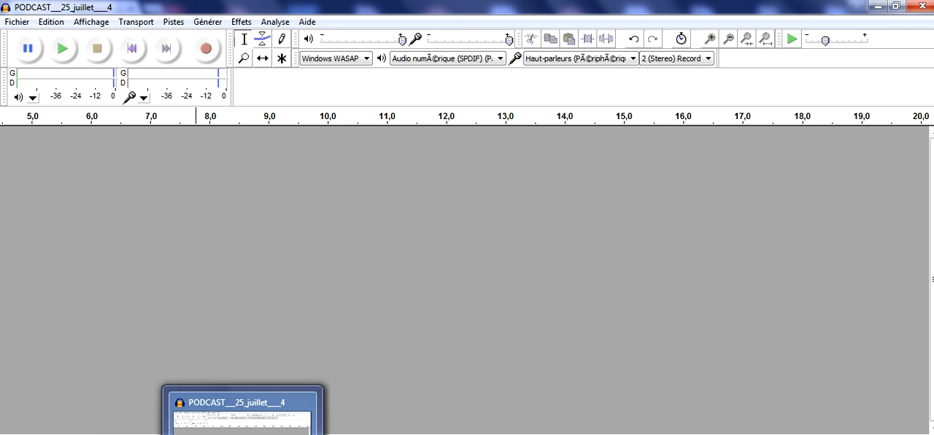
click(243, 433)
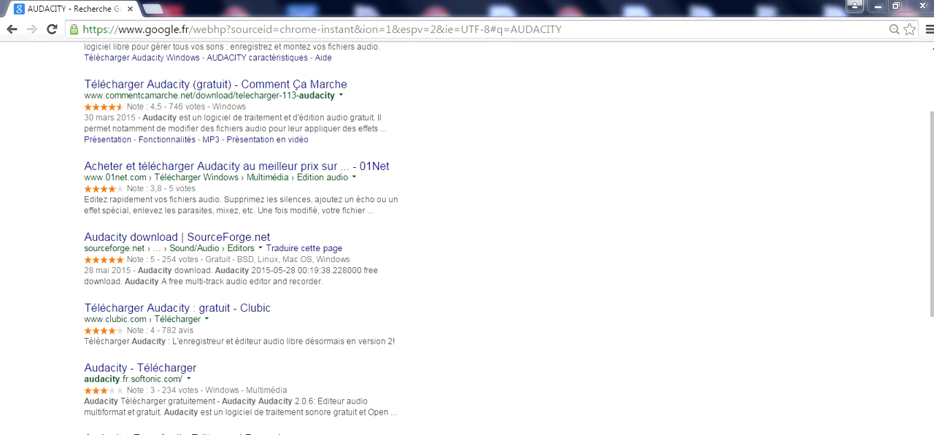
mouse_move(241, 433)
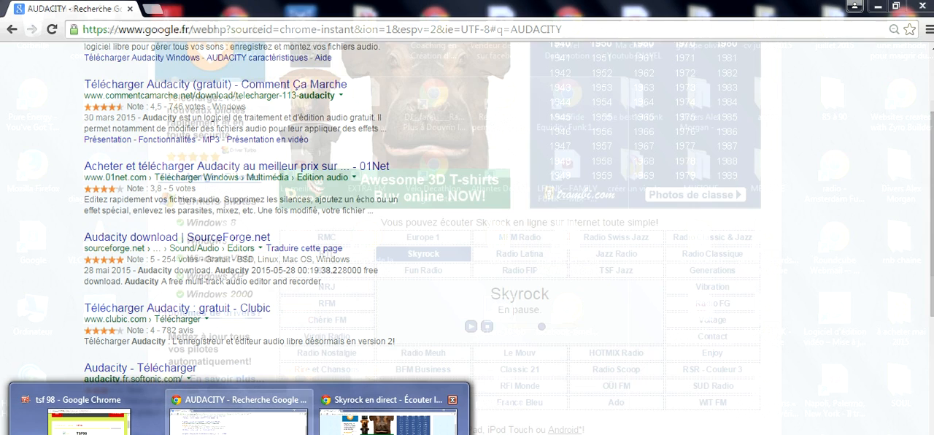
click(399, 414)
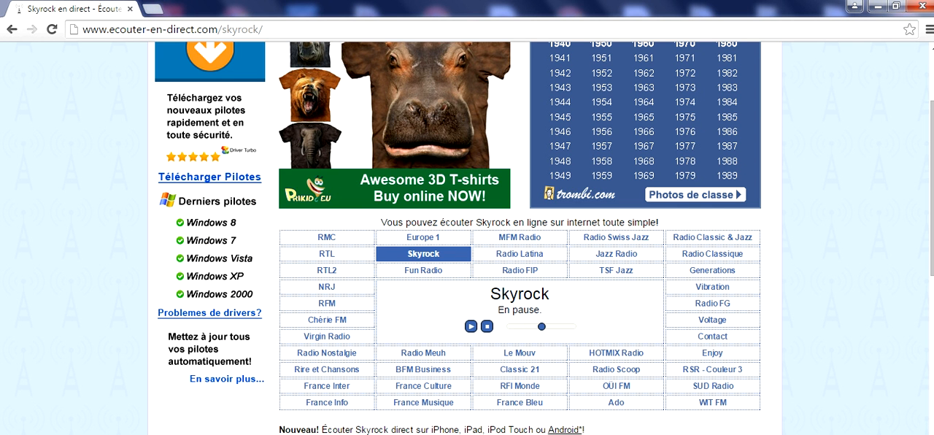
click(280, 433)
click(470, 326)
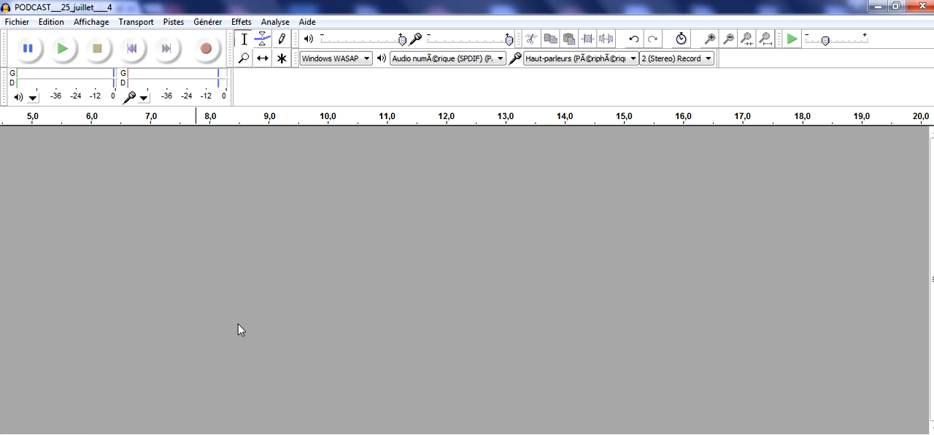
Step: Record about 12 seconds of the radio stream in Audacity, then stop the Skyrock playback in Chrome
click(207, 48)
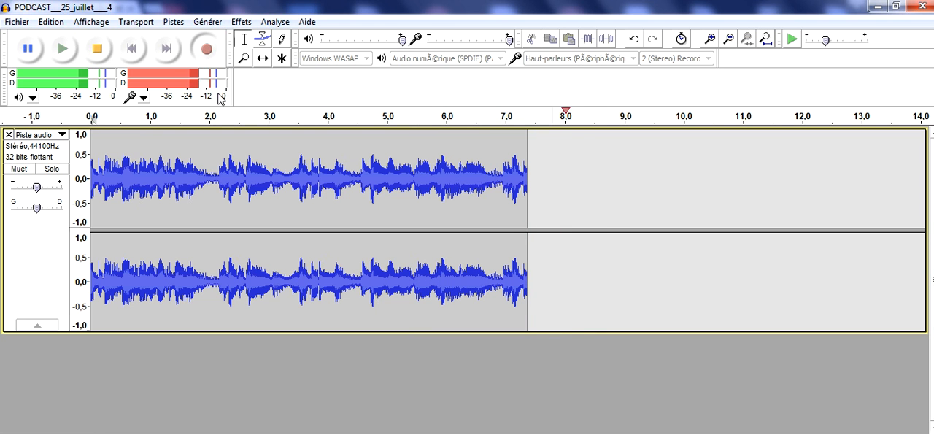
click(99, 50)
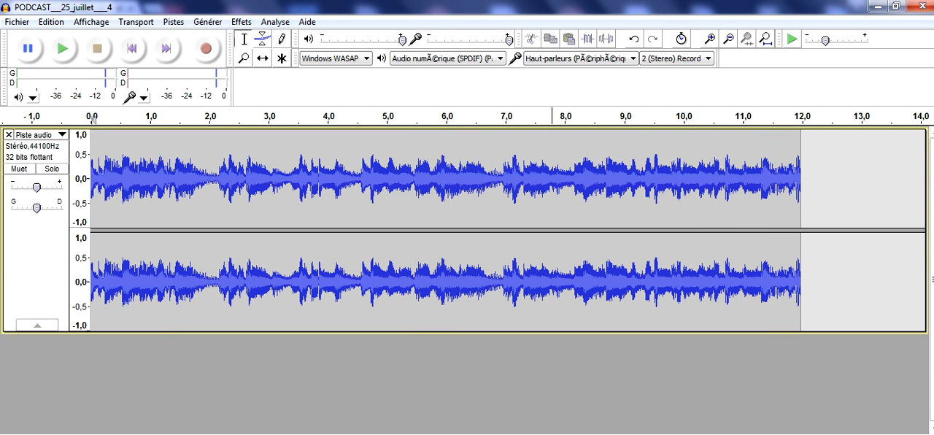
click(383, 417)
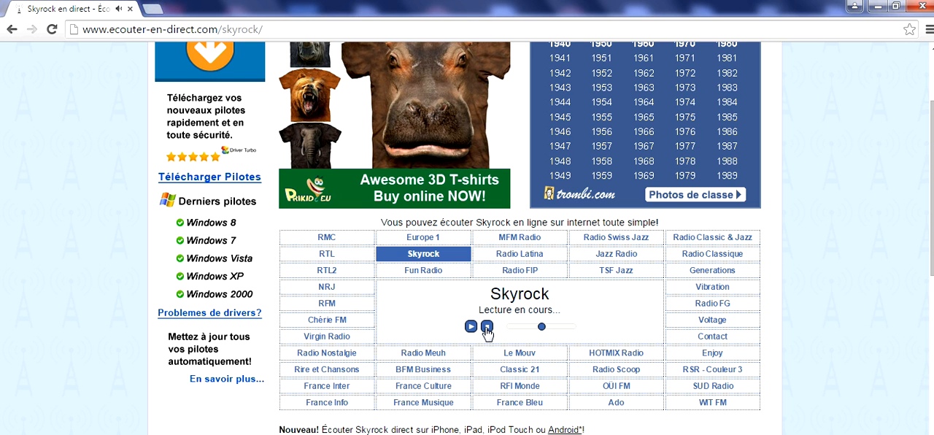
click(486, 327)
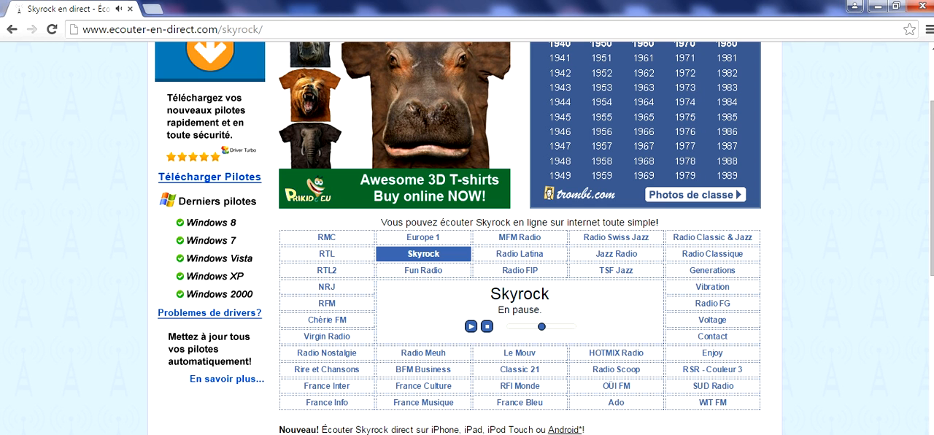
Step: Return to Audacity, set the playback device to Haut-parleurs and play back the recording
click(365, 390)
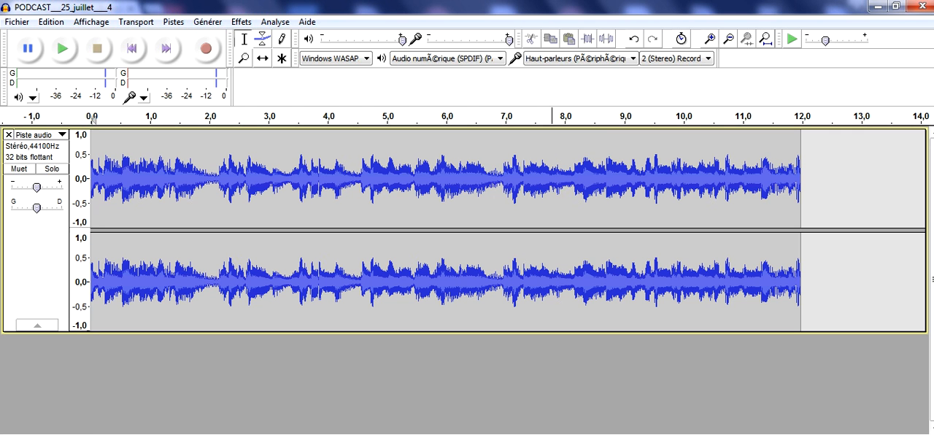
click(463, 62)
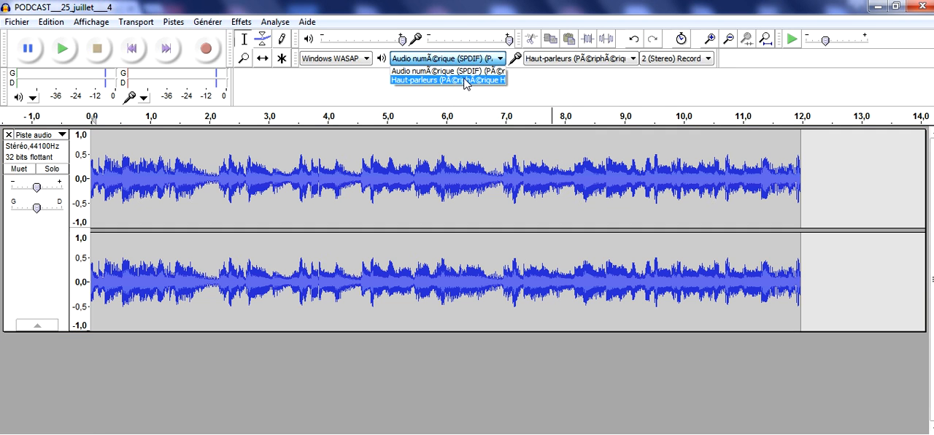
click(464, 81)
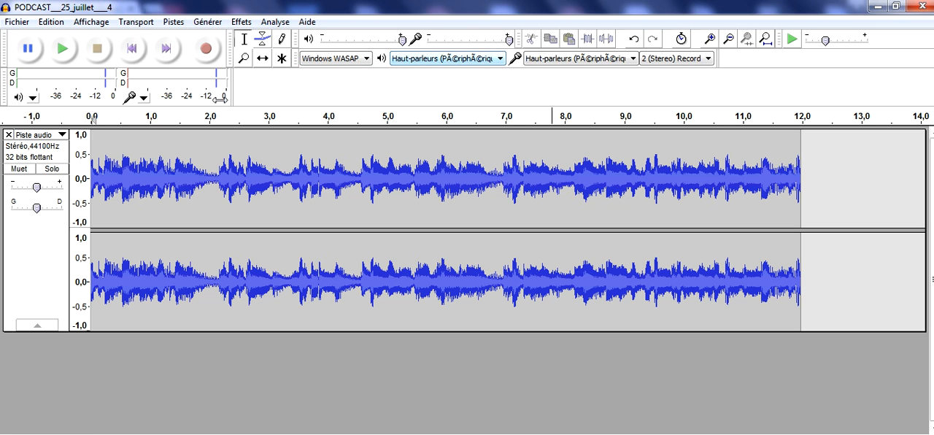
click(64, 51)
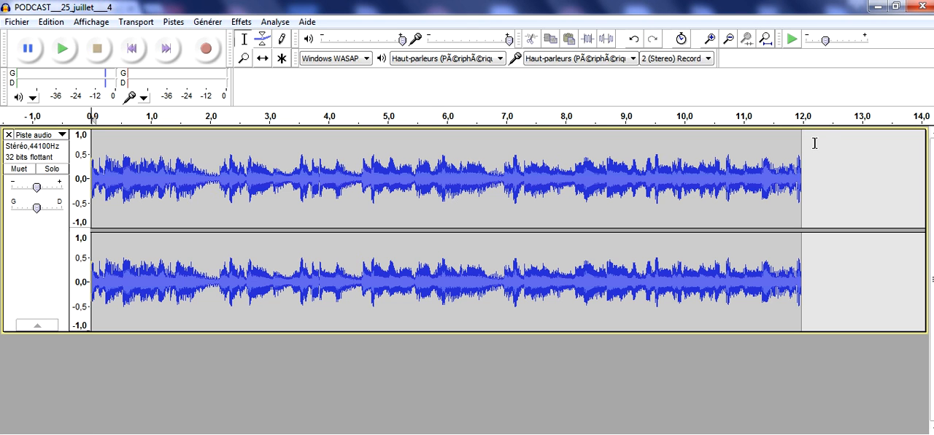
Step: Delete the recording's end from about 11.6 s and apply Fondre en fermeture twice from about 10.5 s to the new end
drag(814, 143, 778, 147)
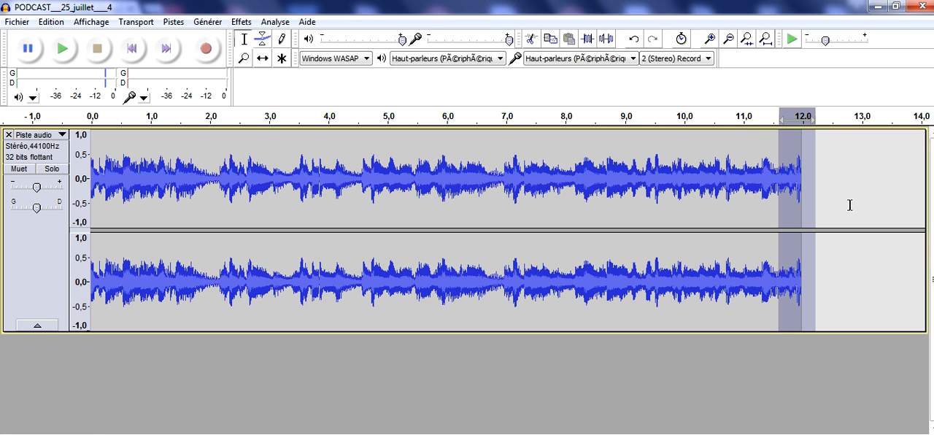
key(Delete)
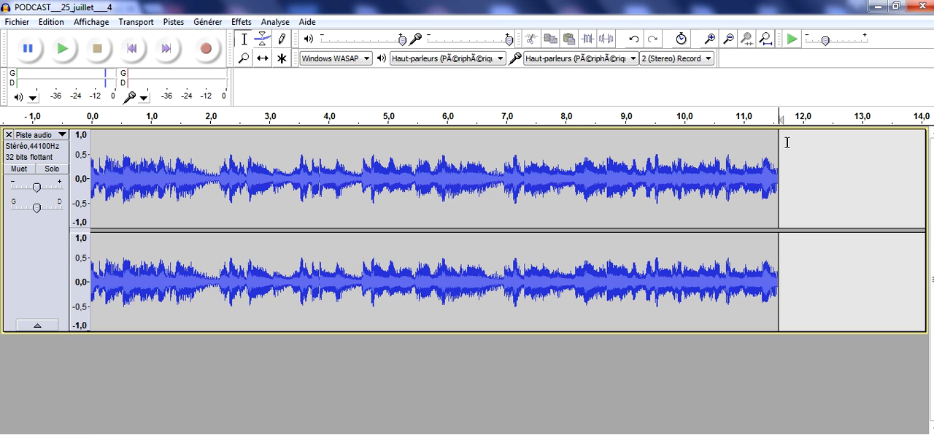
drag(787, 142, 712, 150)
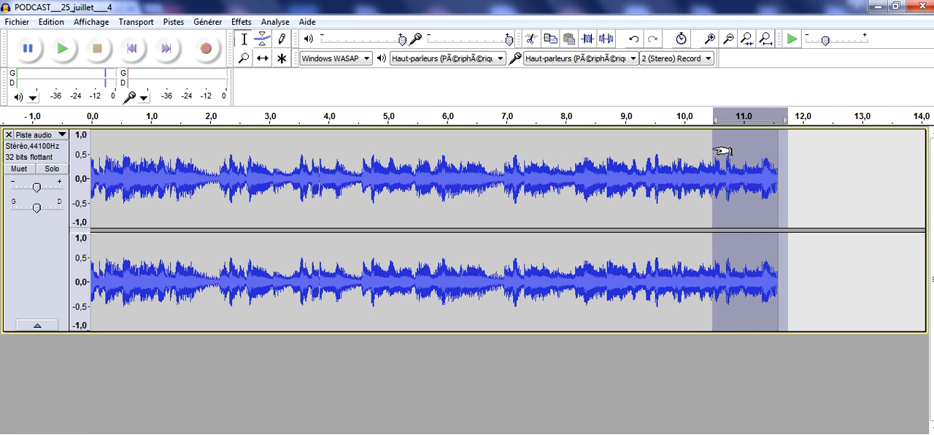
click(243, 22)
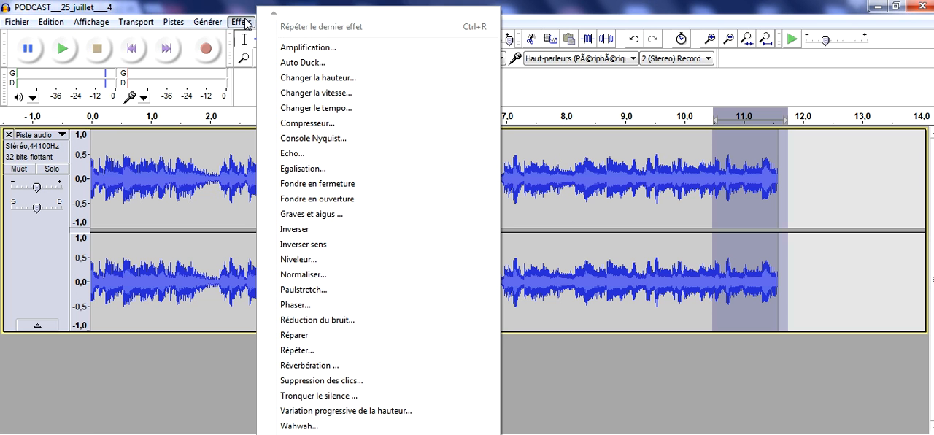
click(302, 183)
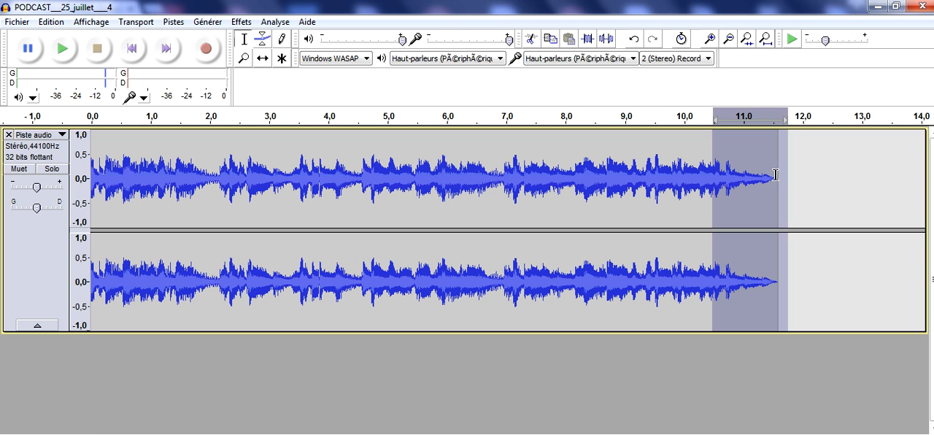
click(238, 21)
click(324, 190)
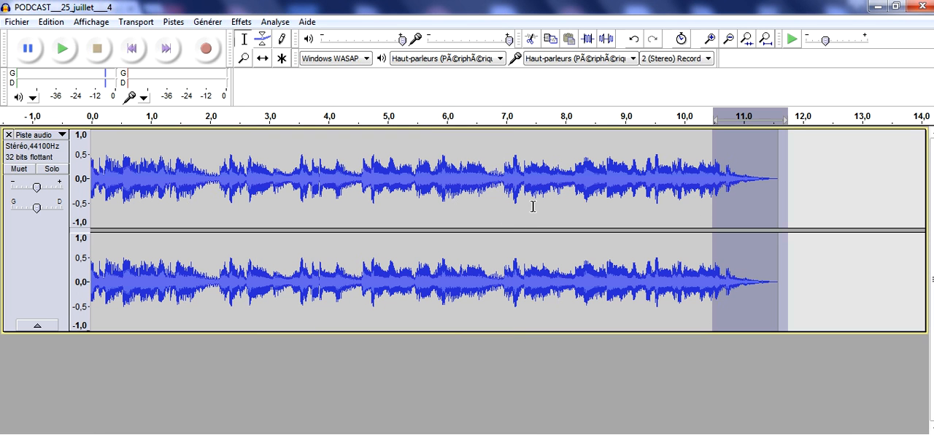
click(481, 198)
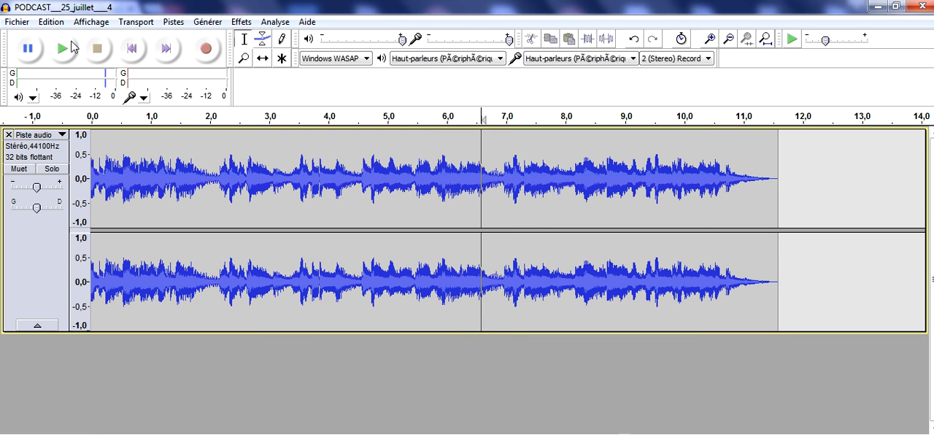
Step: Apply Fondre en ouverture to about the first 0.6 s of the track and clear the selection
click(132, 48)
drag(131, 140, 76, 134)
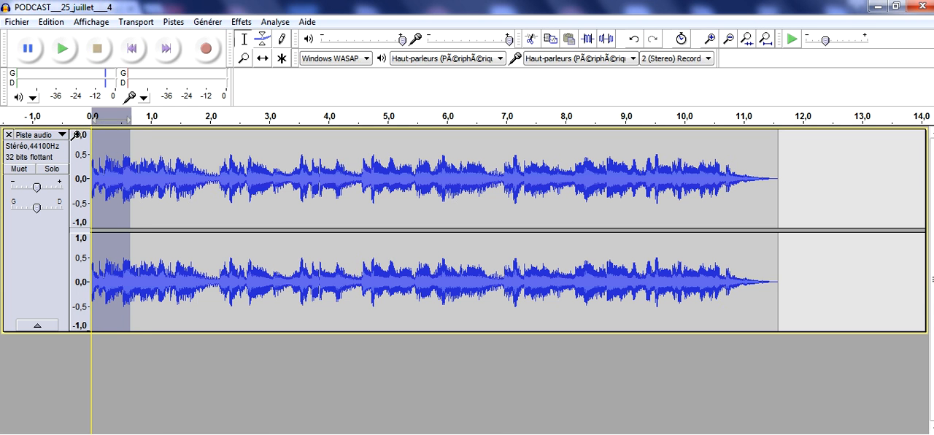
click(242, 22)
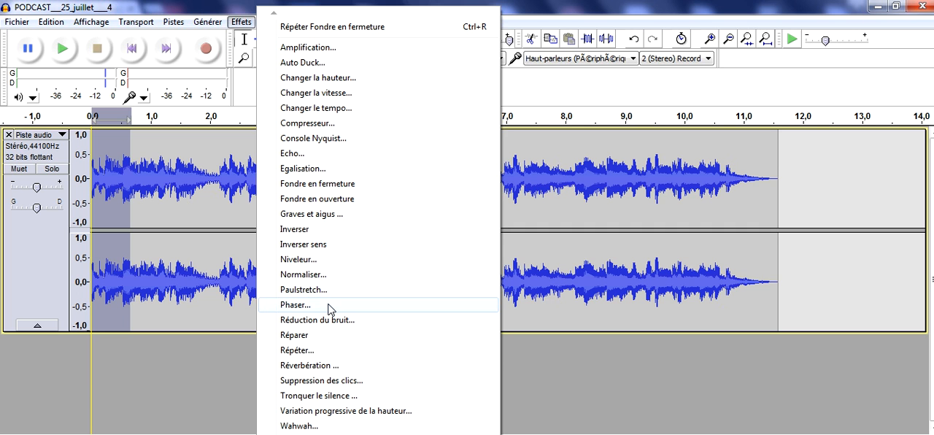
click(353, 199)
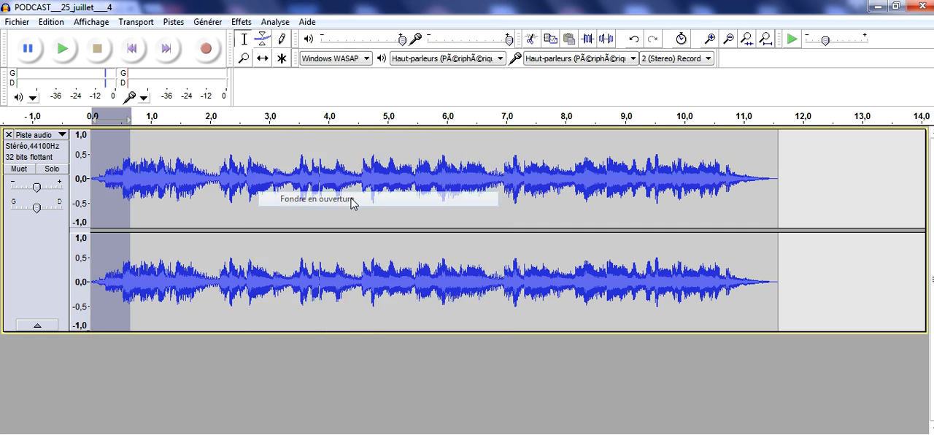
click(197, 172)
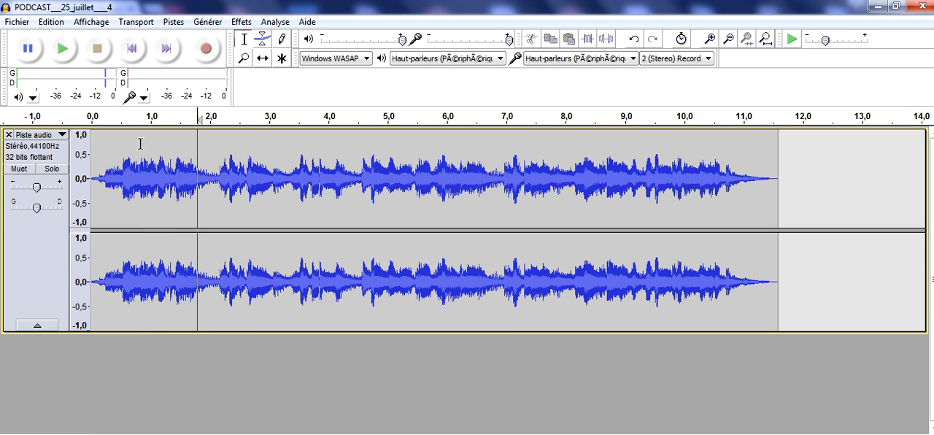
Step: Play the faded track from its start, then save the project as PODCAST___25_juillet___4 in the AUDACITY folder
click(131, 48)
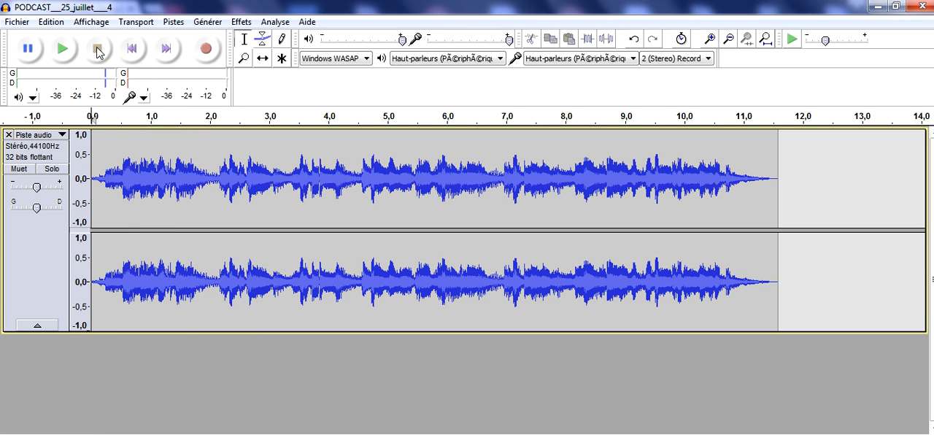
click(63, 50)
click(17, 22)
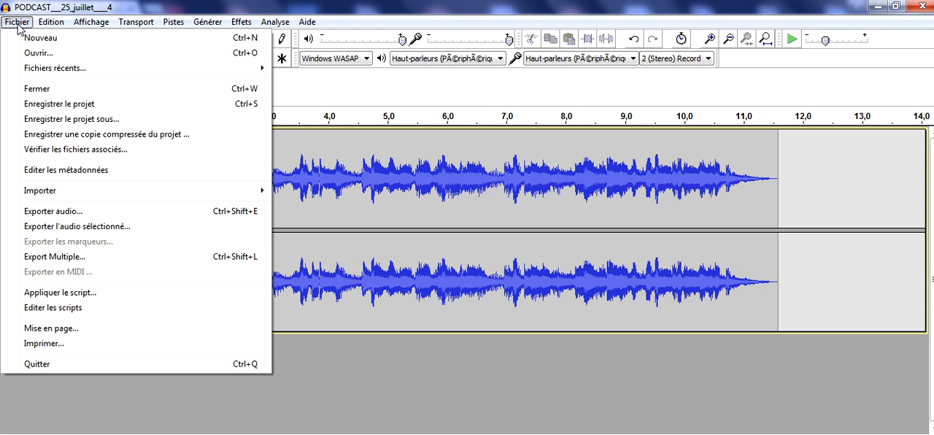
click(64, 120)
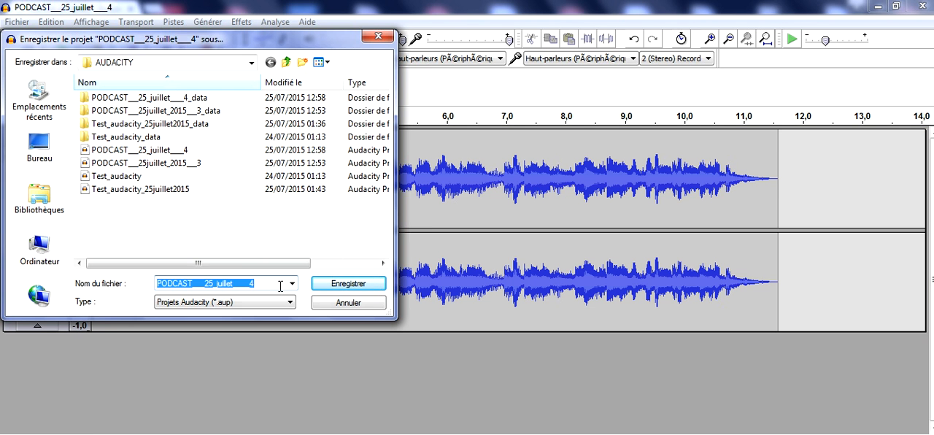
click(332, 290)
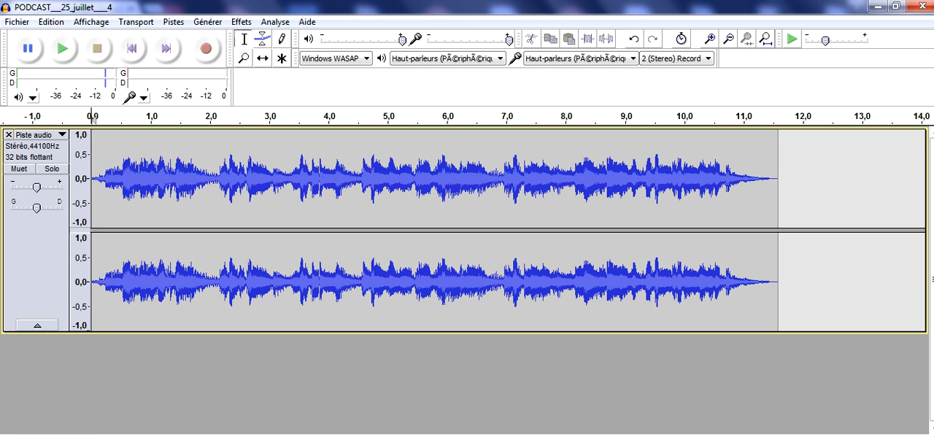
Step: Switch to the Skyrock page in Chrome and start the radio stream
mouse_move(243, 434)
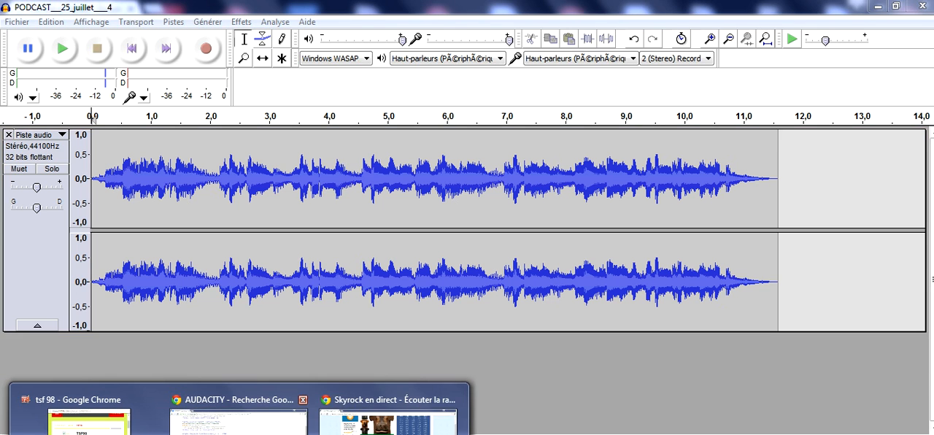
click(379, 420)
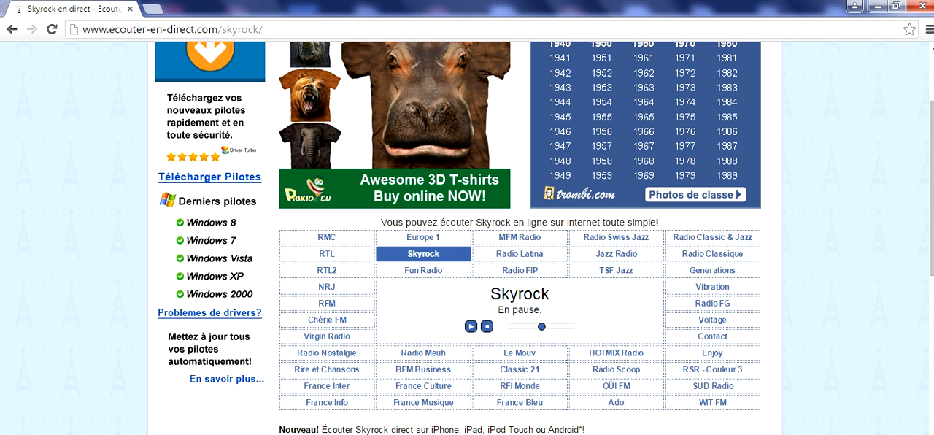
click(471, 326)
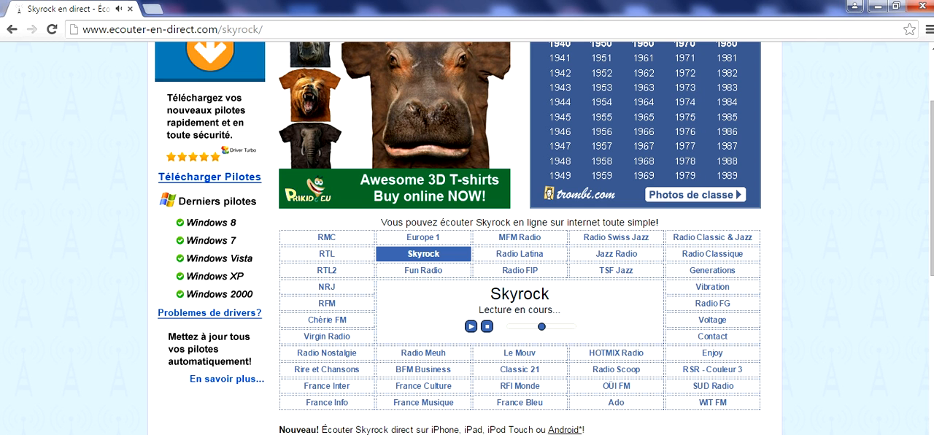
Step: Return to Audacity, set the playback device to Audio numérique (SPDIF) and record about 14 seconds of the stream on a second track
click(249, 432)
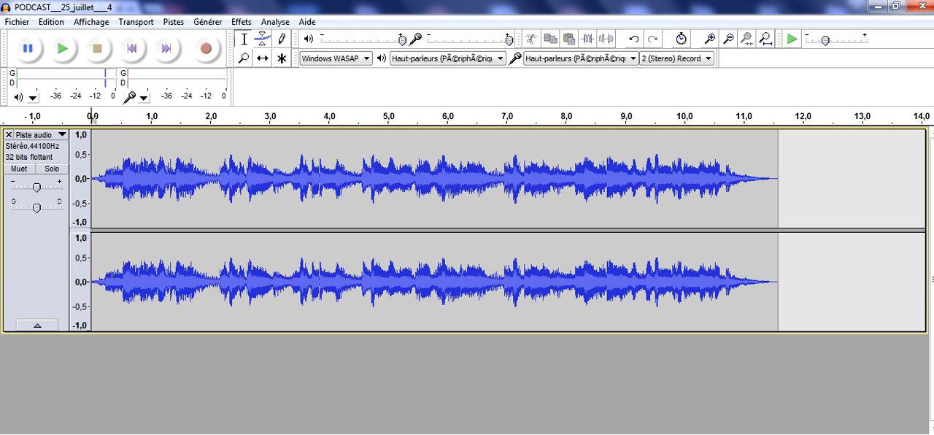
click(460, 59)
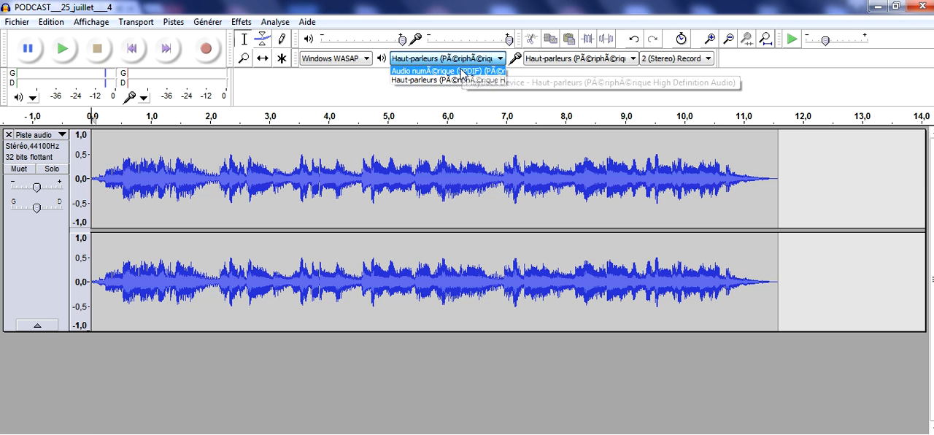
click(461, 73)
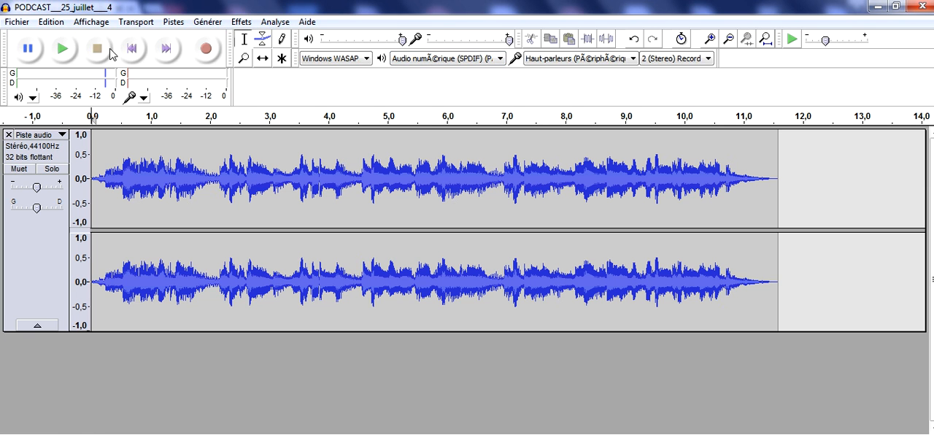
click(205, 49)
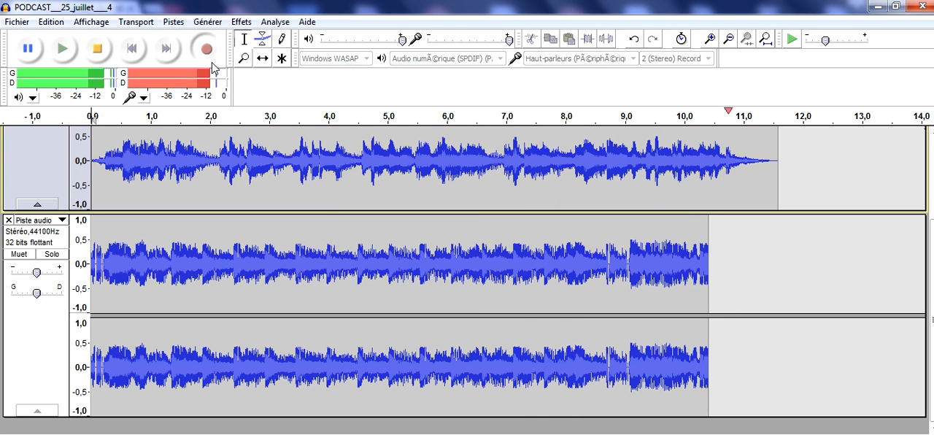
click(98, 49)
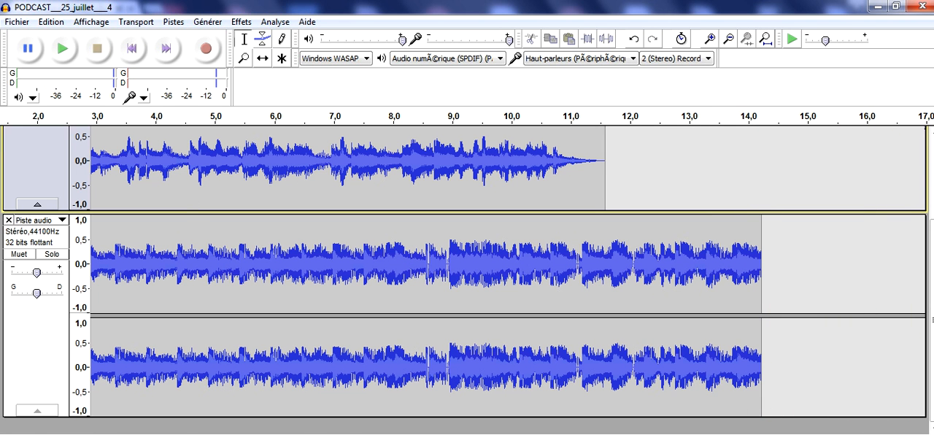
Step: Stop the Skyrock playback in Chrome and return to Audacity
click(379, 416)
click(470, 326)
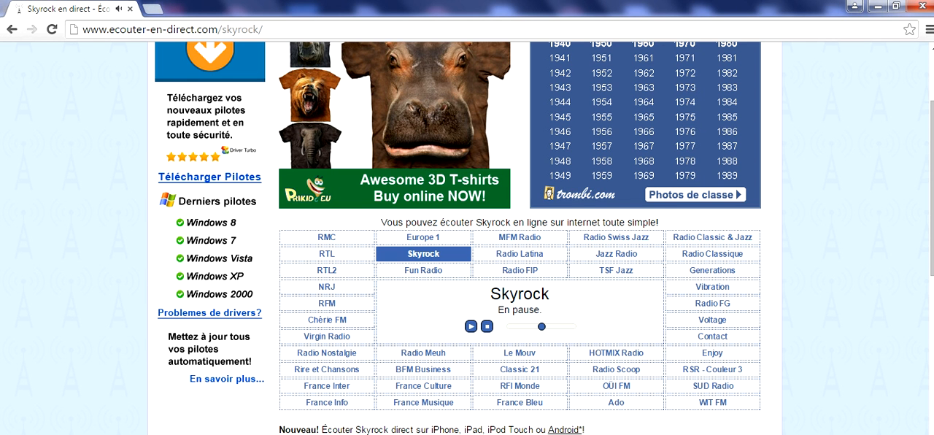
mouse_move(242, 433)
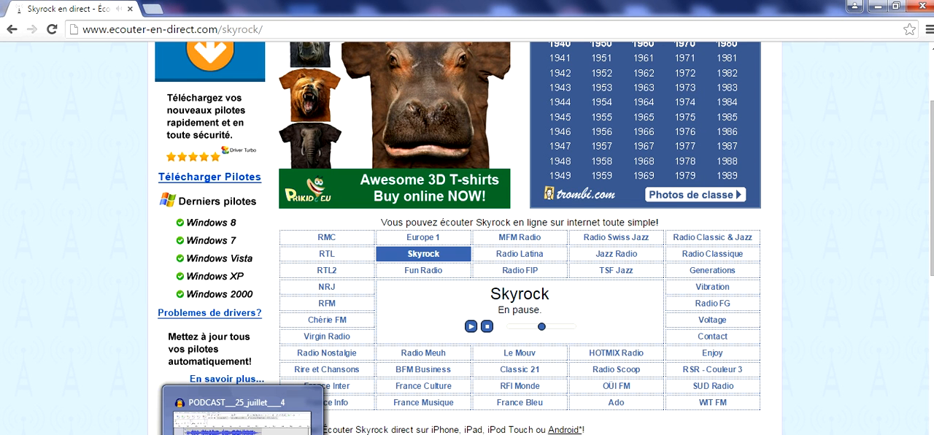
mouse_move(201, 432)
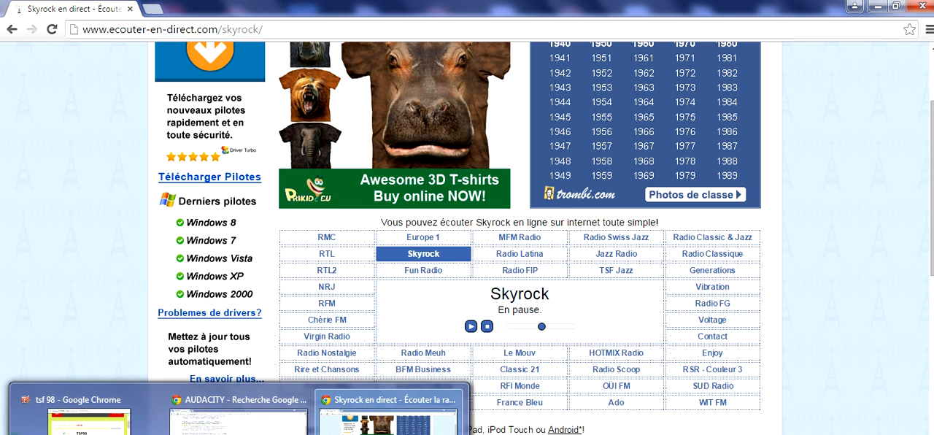
click(242, 433)
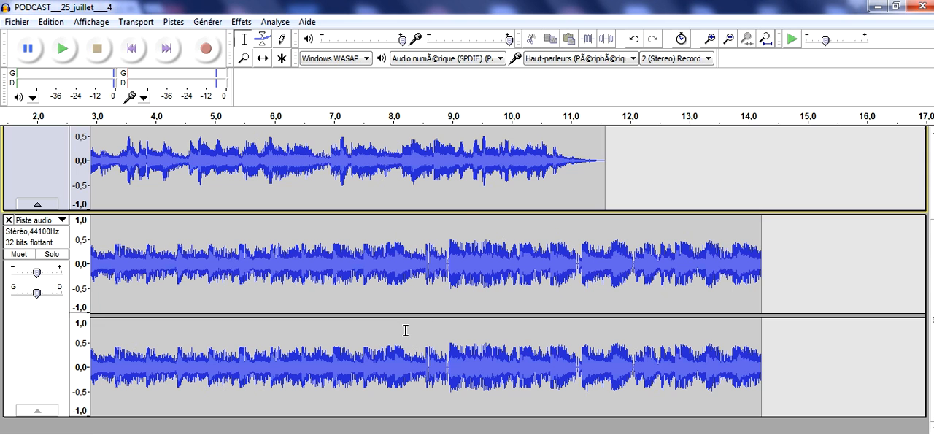
Step: Shift the second track's clip in time so that it starts at about 12.2 s, after the first clip's end
click(263, 60)
drag(351, 433, 196, 419)
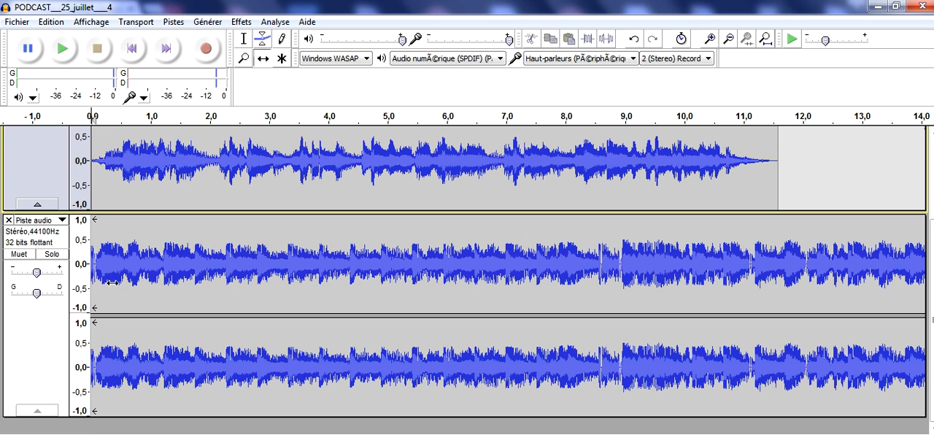
drag(92, 285, 824, 227)
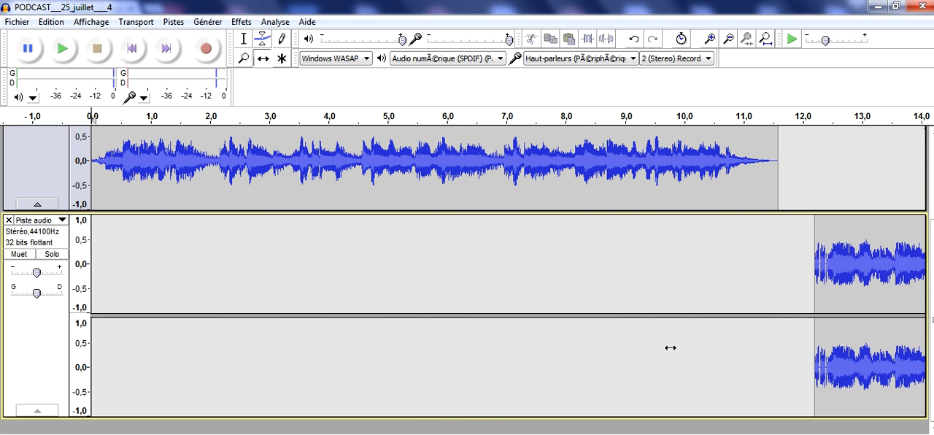
Step: Delete the choppy beginning of the second track's clip, up to about 12.7 s
drag(463, 426, 621, 411)
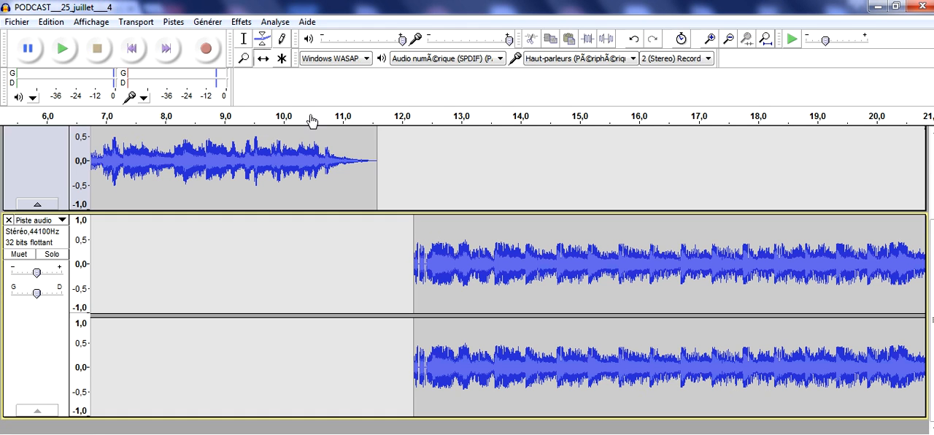
click(244, 40)
drag(411, 241, 445, 243)
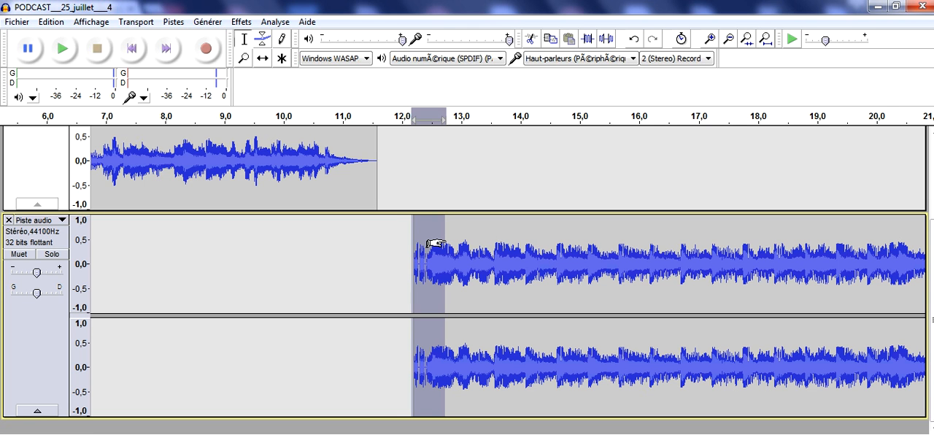
key(Delete)
Step: Apply Fondre en ouverture to the second clip from its start to about 13.0 s
drag(411, 242, 458, 287)
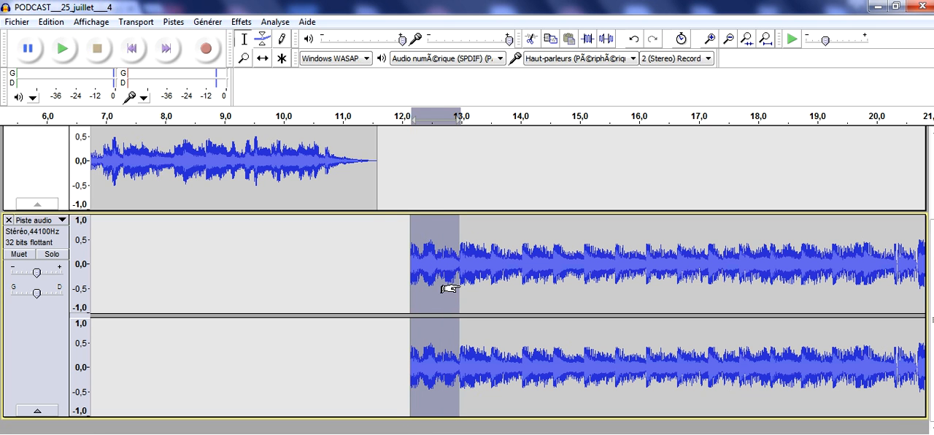
click(241, 22)
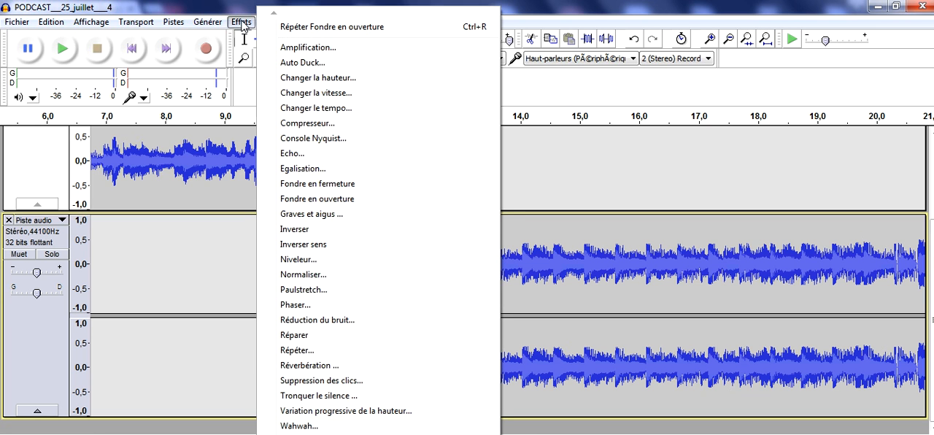
click(310, 199)
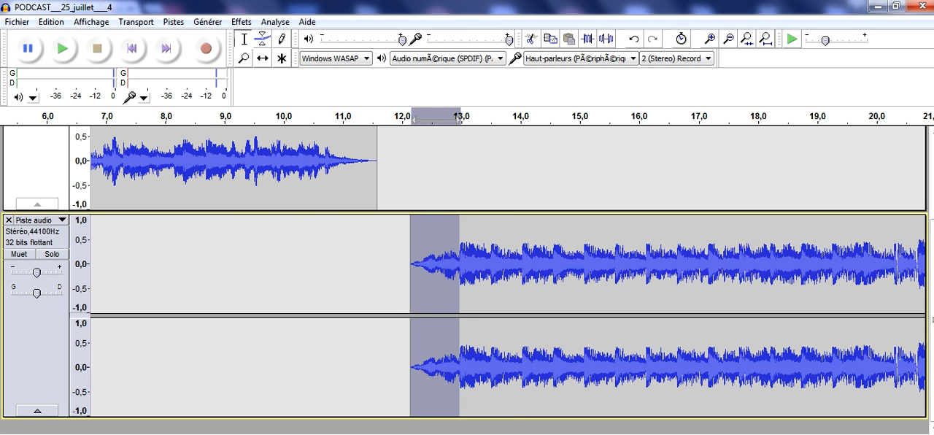
Step: Apply Fondre en fermeture to the second clip from about 24.9 s to its end and clear the selection
drag(563, 433, 660, 433)
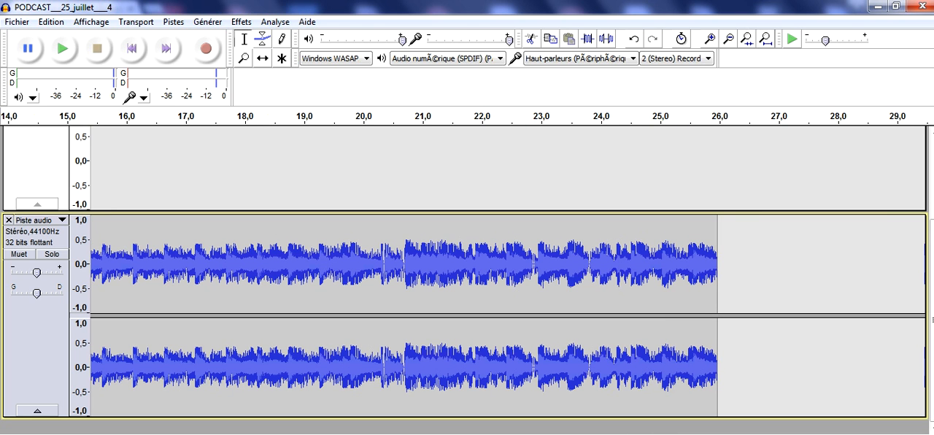
drag(726, 222, 655, 230)
click(241, 22)
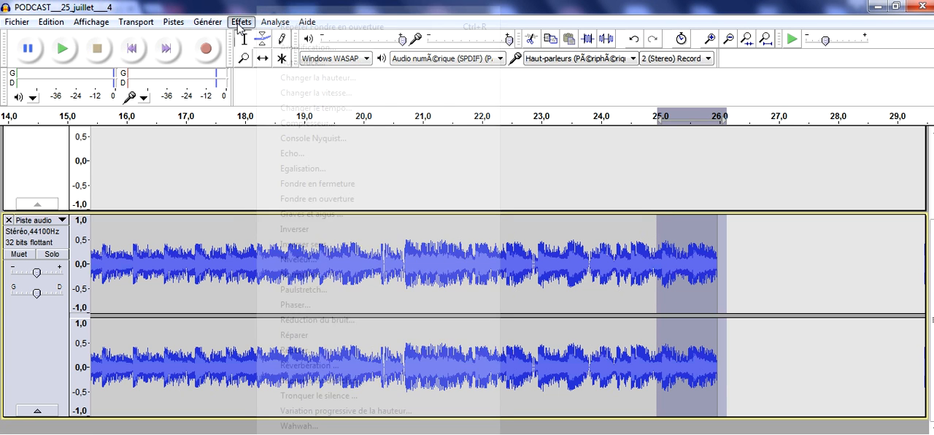
click(294, 189)
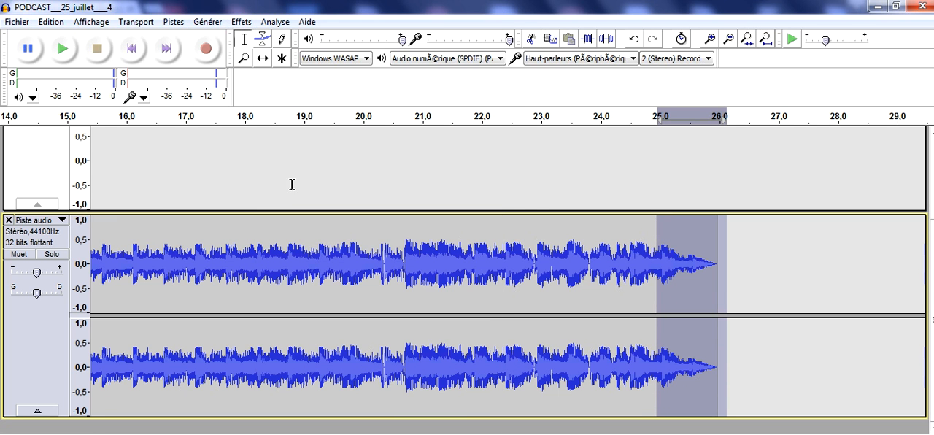
click(779, 283)
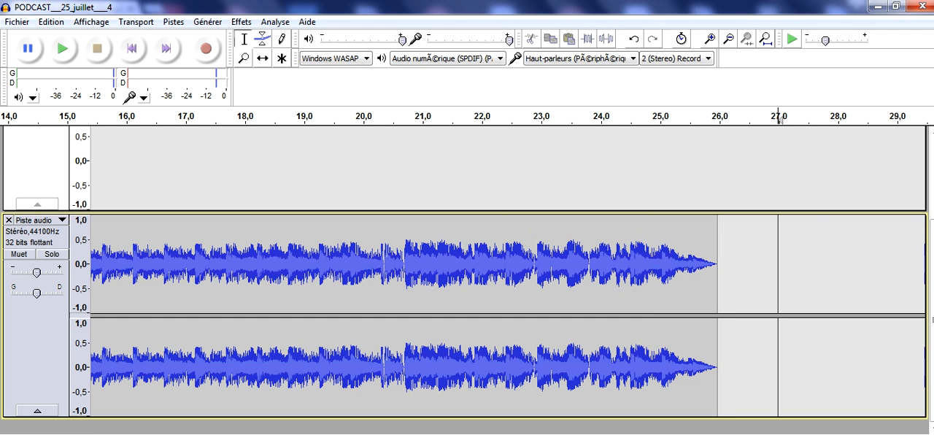
Step: Shift the second clip so that it starts at about 11.2 s, overlapping the first clip's fade-out
scroll(498, 270, left, 10)
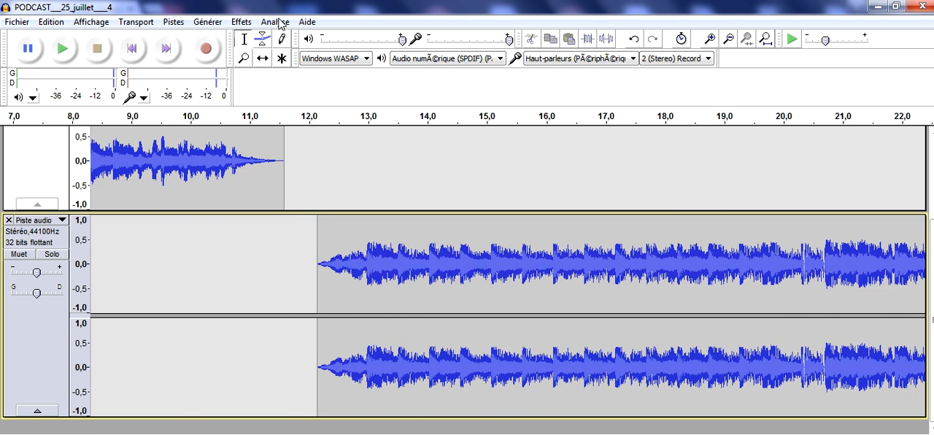
click(262, 58)
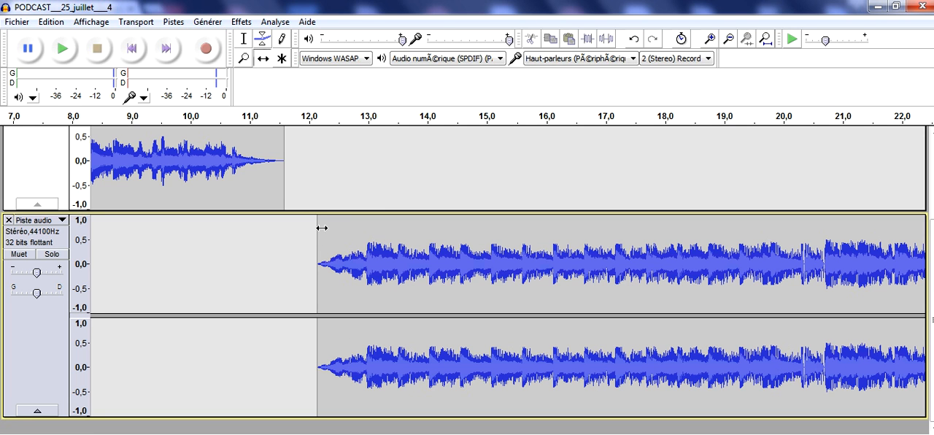
drag(317, 229, 333, 219)
drag(329, 252, 339, 230)
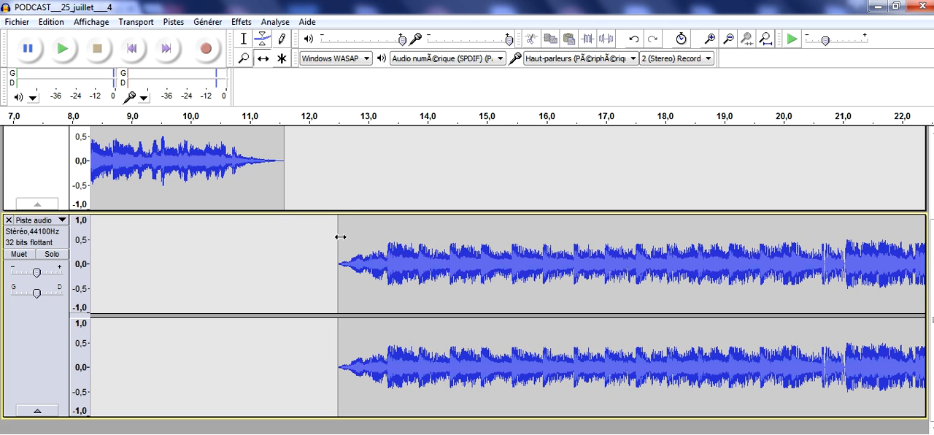
drag(340, 237, 260, 248)
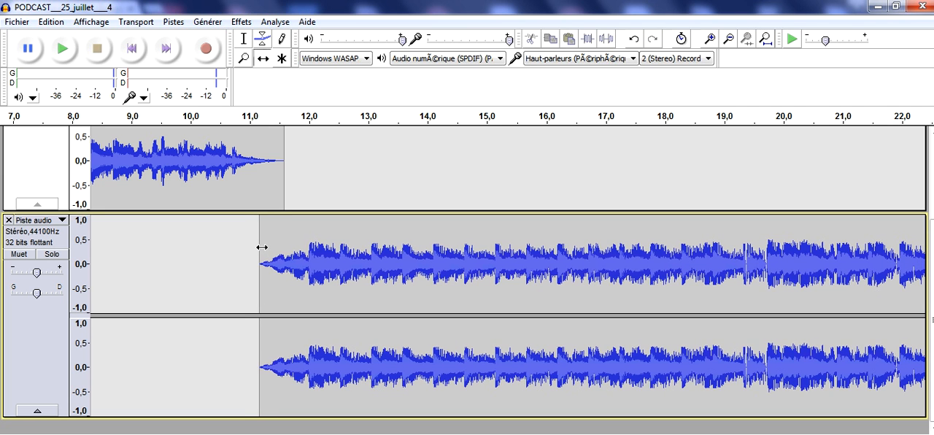
Step: Play back the transition between the two tracks from about 9.3 s
click(244, 40)
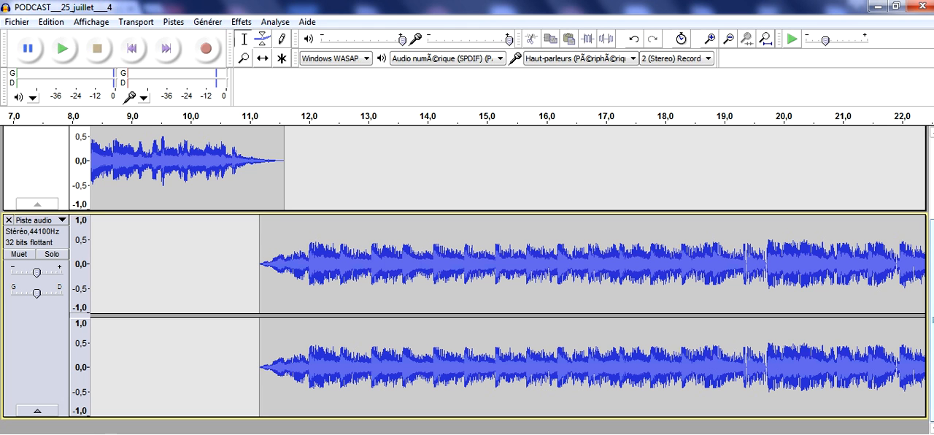
scroll(215, 186, up, 5)
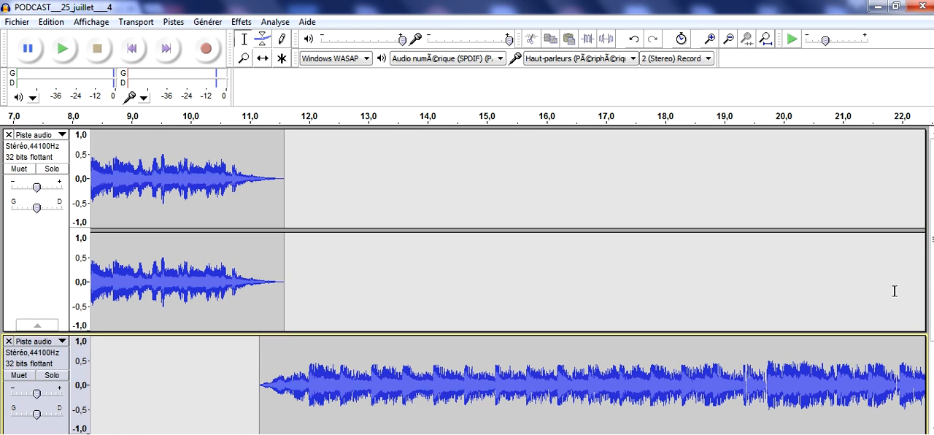
click(148, 175)
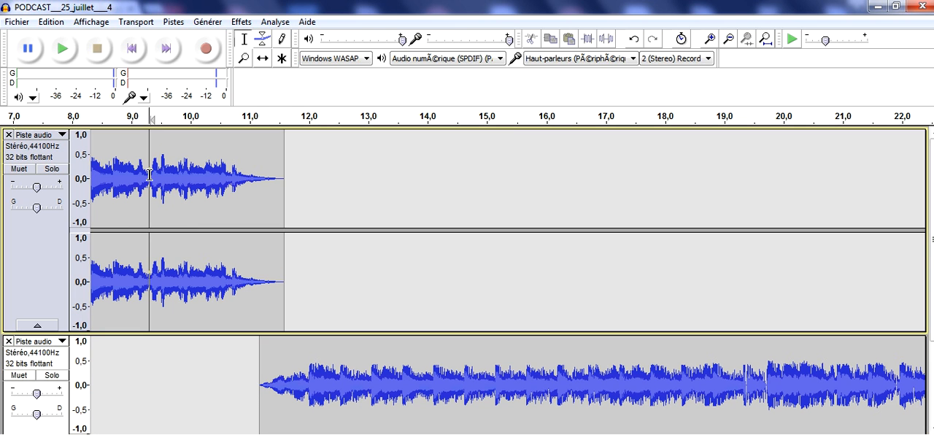
click(62, 50)
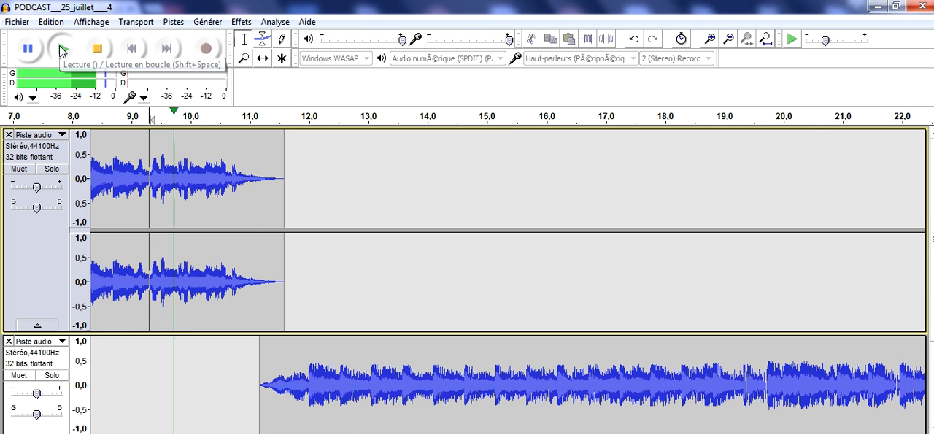
Step: Stop playback, set the playback device to Haut-parleurs and replay the transition between the tracks from about 9.3 s
click(99, 50)
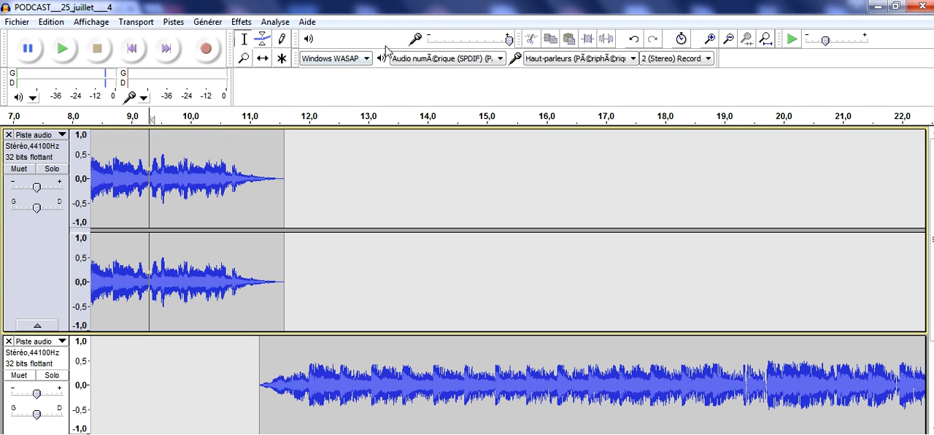
click(430, 59)
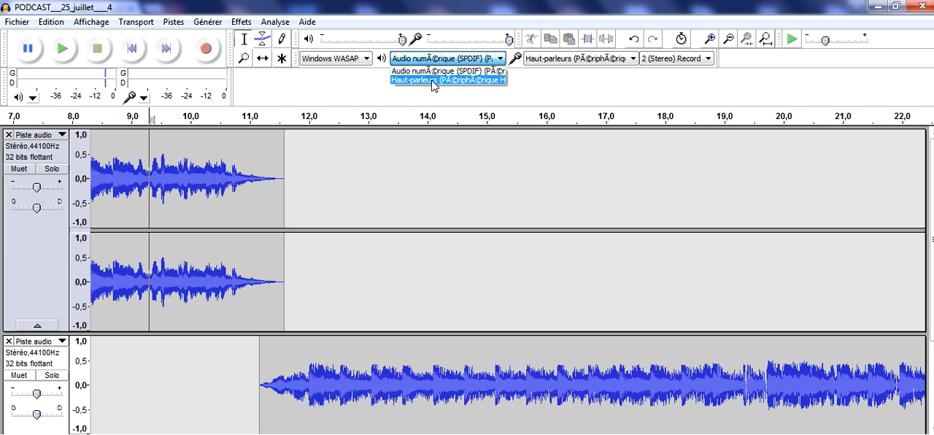
click(431, 81)
click(63, 49)
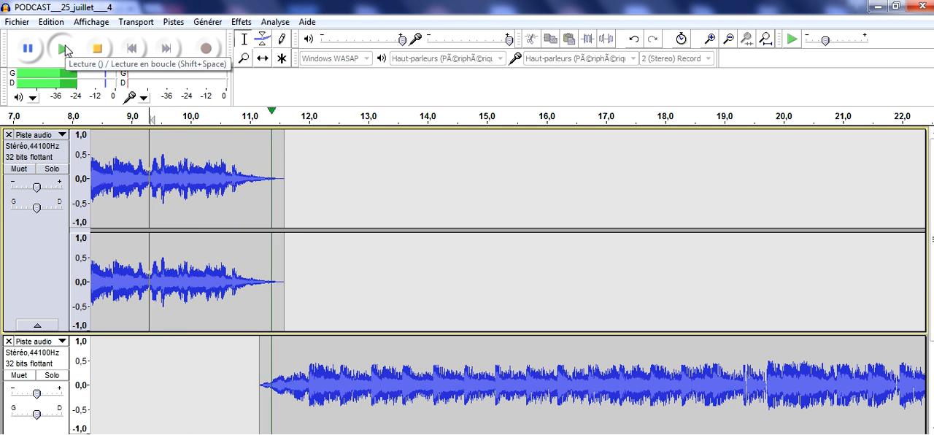
click(97, 51)
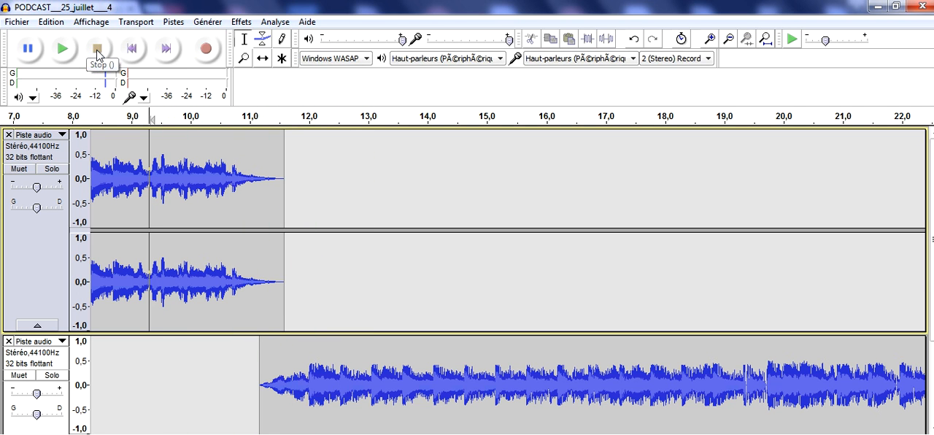
Step: Shift the second clip earlier to start at about 10.5 s and play back the transition from about 9.3 s
click(264, 59)
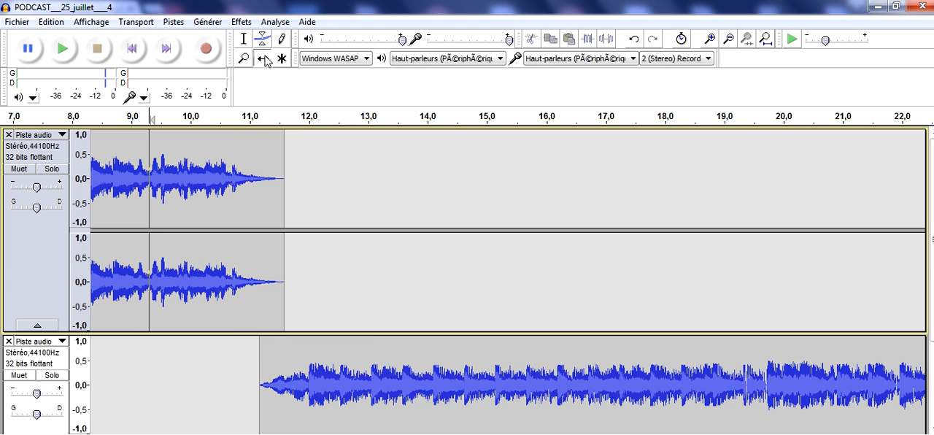
drag(261, 377, 225, 383)
scroll(226, 380, down, 2)
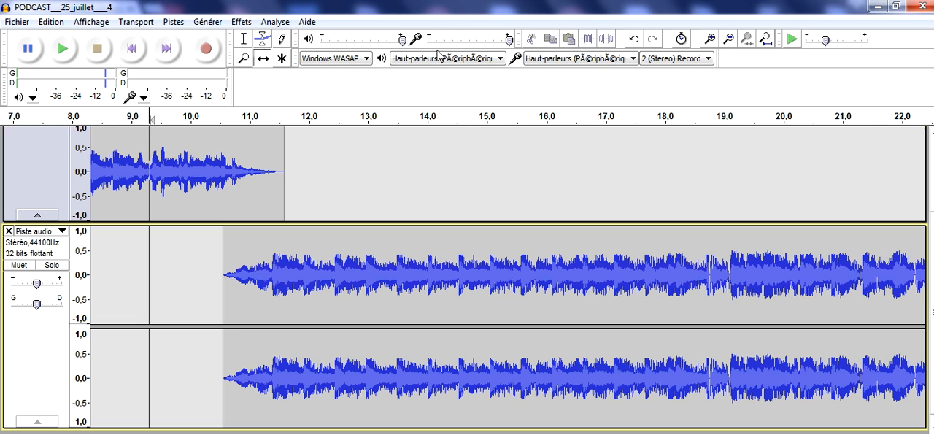
click(66, 57)
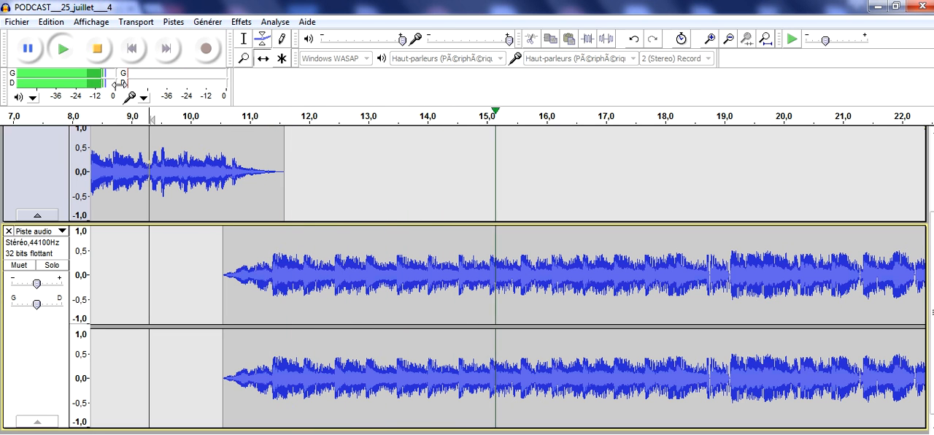
click(99, 51)
scroll(353, 158, up, 3)
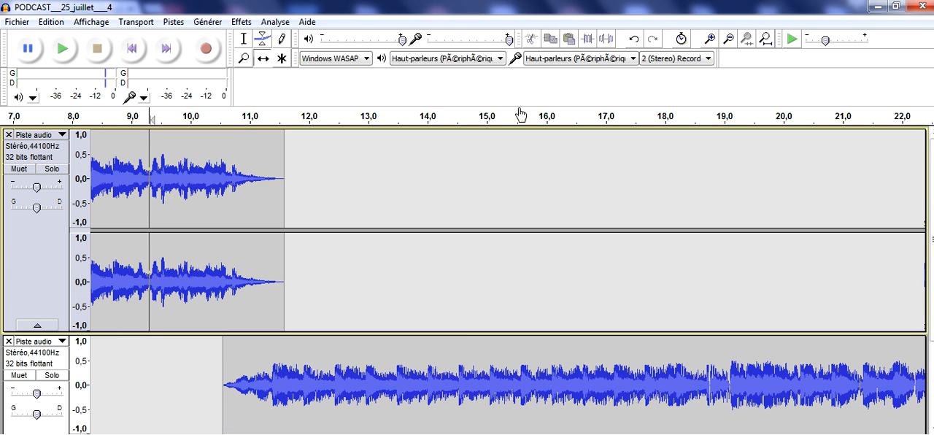
Step: Switch the playback device to Audio numérique (SPDIF) and back to Haut-parleurs
click(470, 63)
click(472, 71)
click(470, 63)
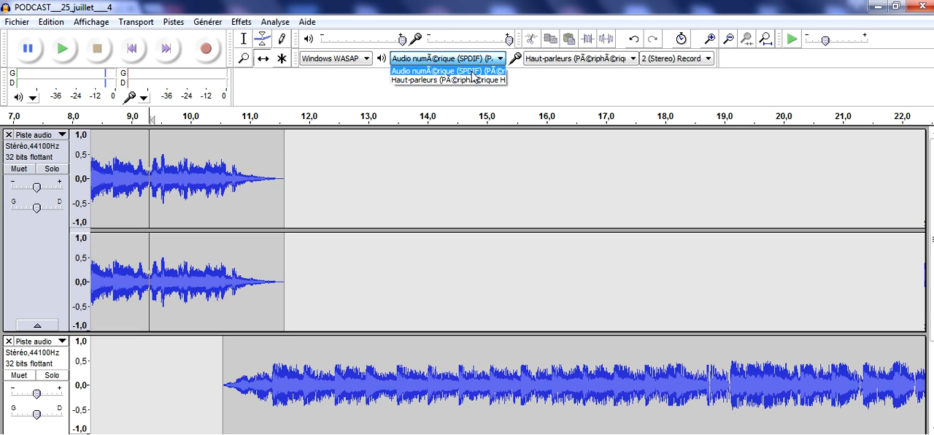
click(472, 80)
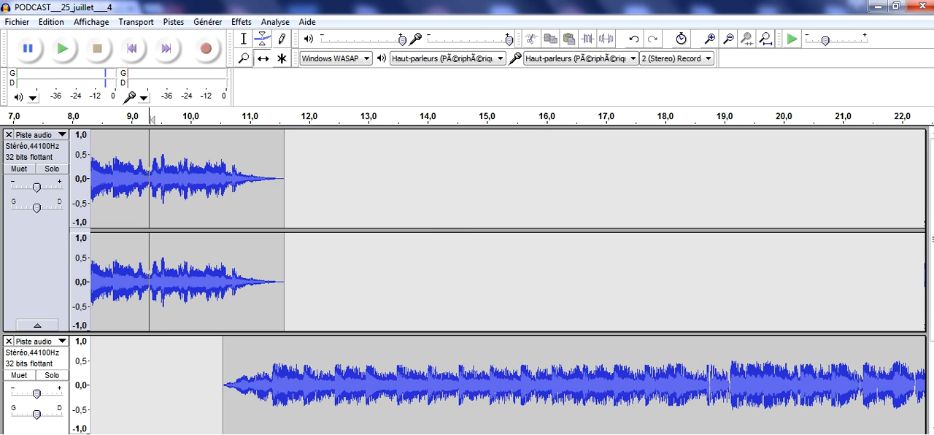
Step: Place the edit cursor at about 22.2 s in the second clip, in the brief gap before its fade-out
scroll(507, 282, left, 2)
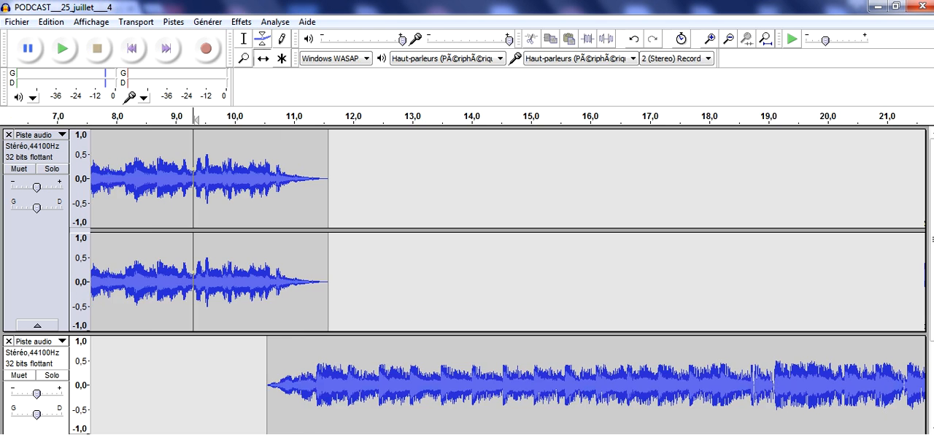
scroll(508, 281, right, 10)
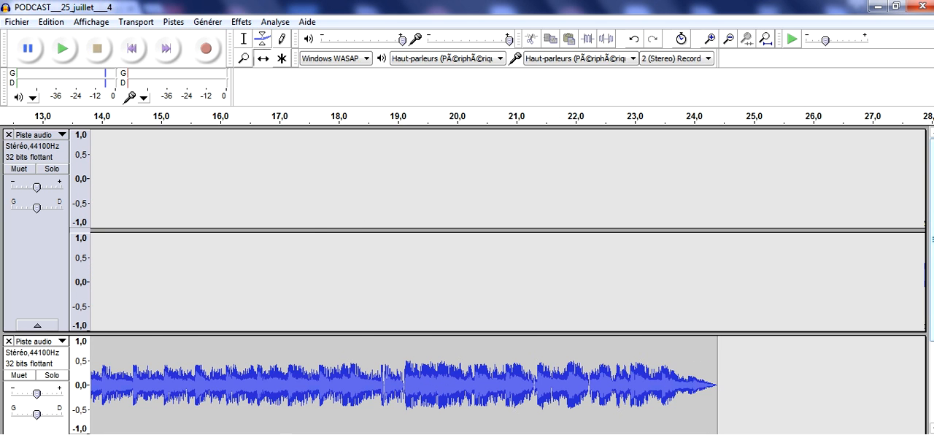
scroll(720, 382, down, 3)
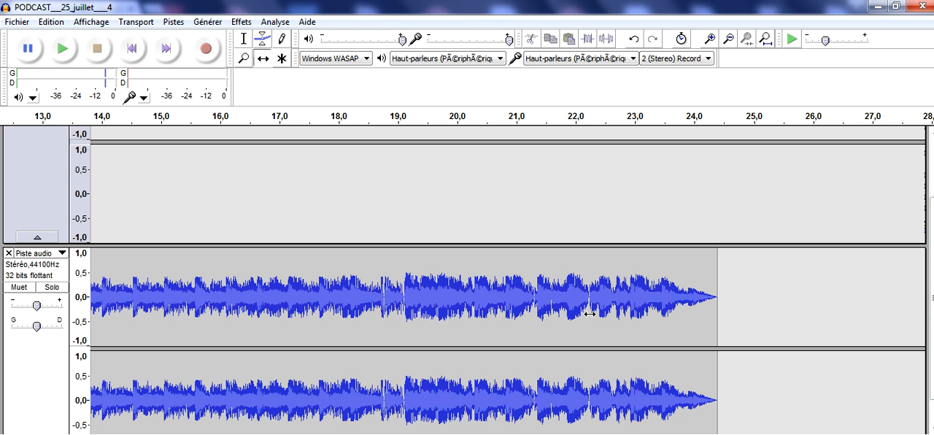
click(243, 38)
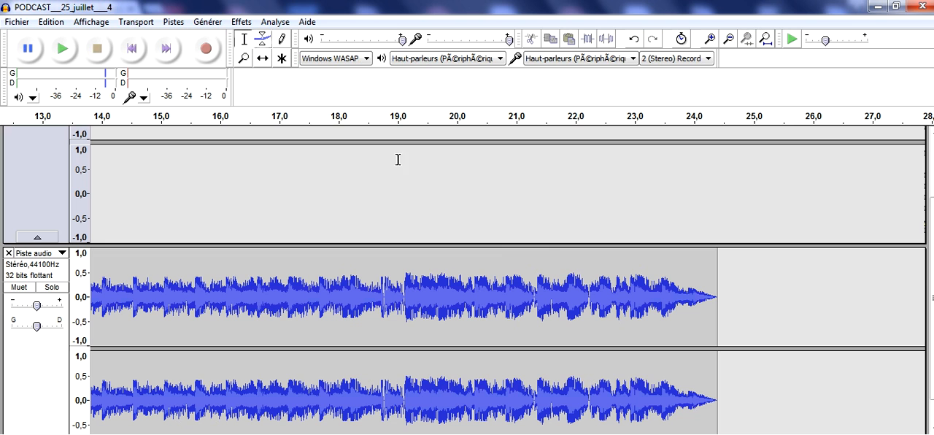
click(590, 293)
drag(586, 295, 590, 291)
scroll(587, 292, down, 1)
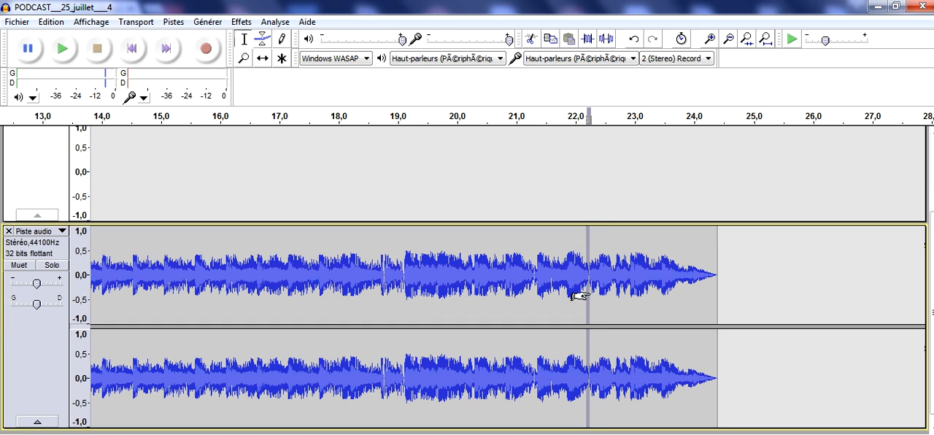
click(607, 290)
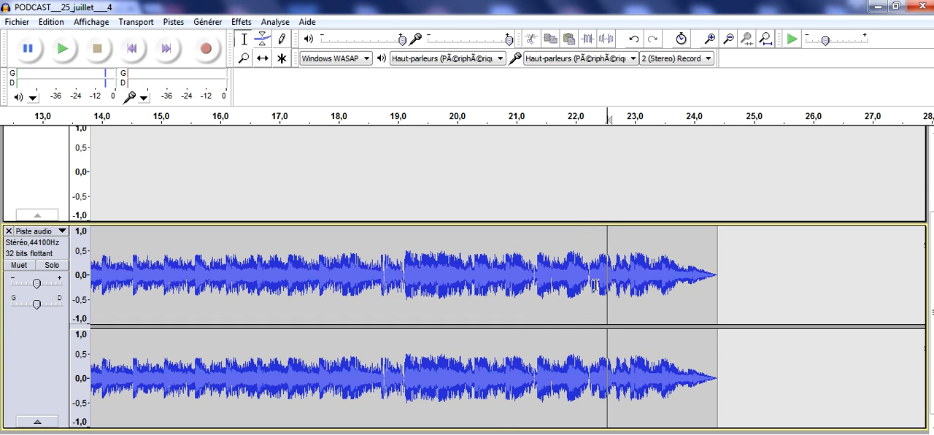
click(590, 275)
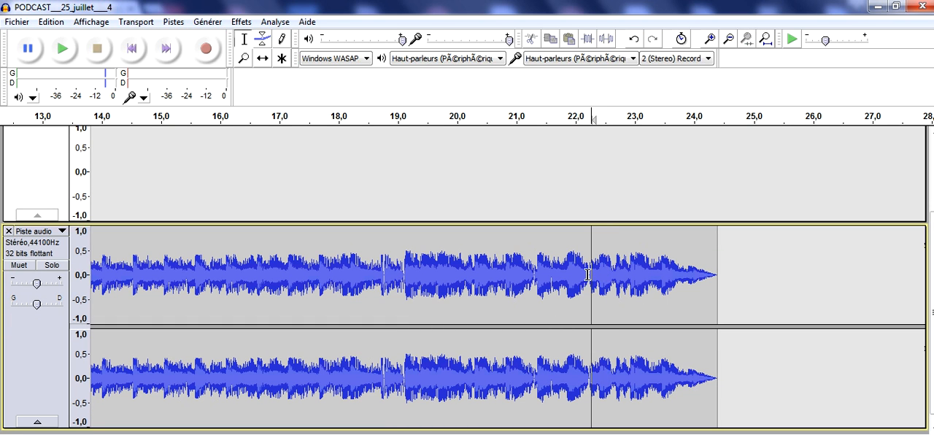
click(587, 275)
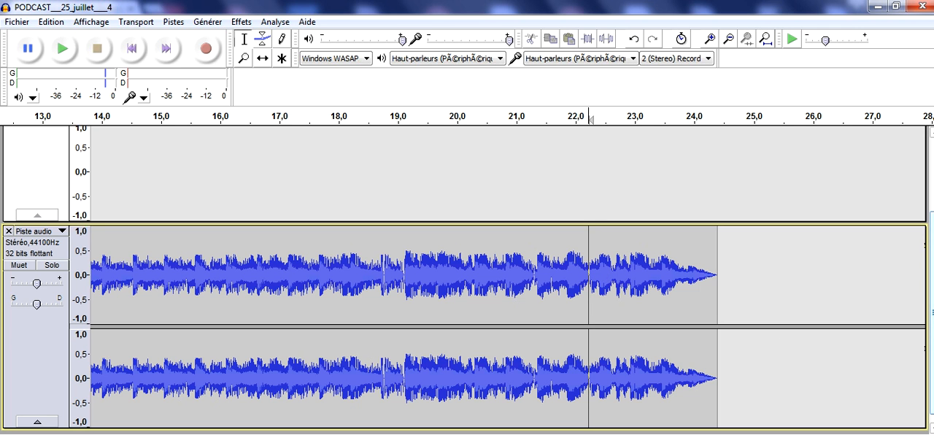
Step: Save the project under its existing name
mouse_move(931, 244)
mouse_down()
mouse_move(927, 171)
mouse_move(932, 254)
mouse_up()
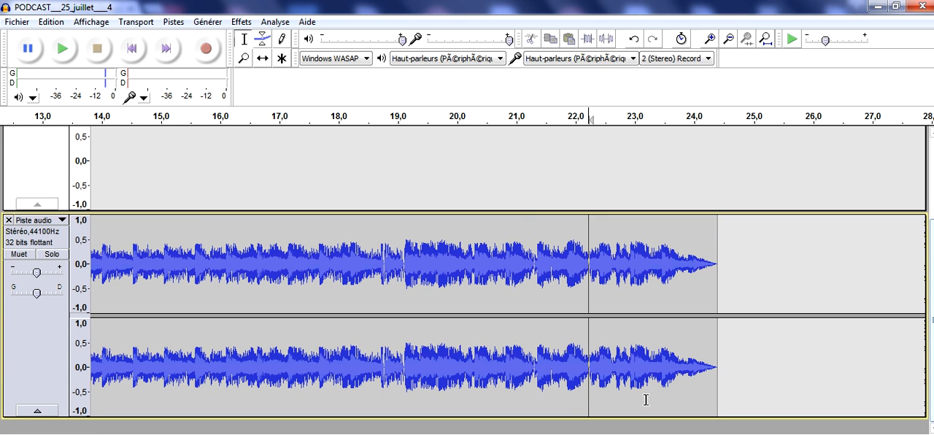
click(16, 22)
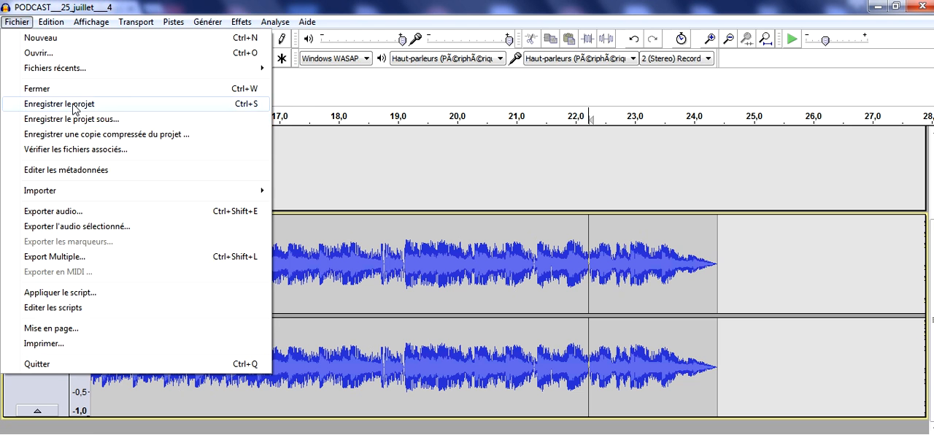
click(73, 103)
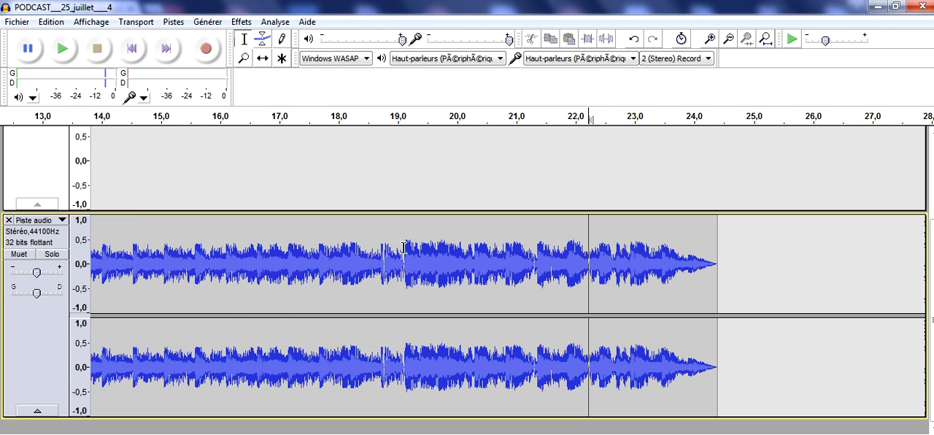